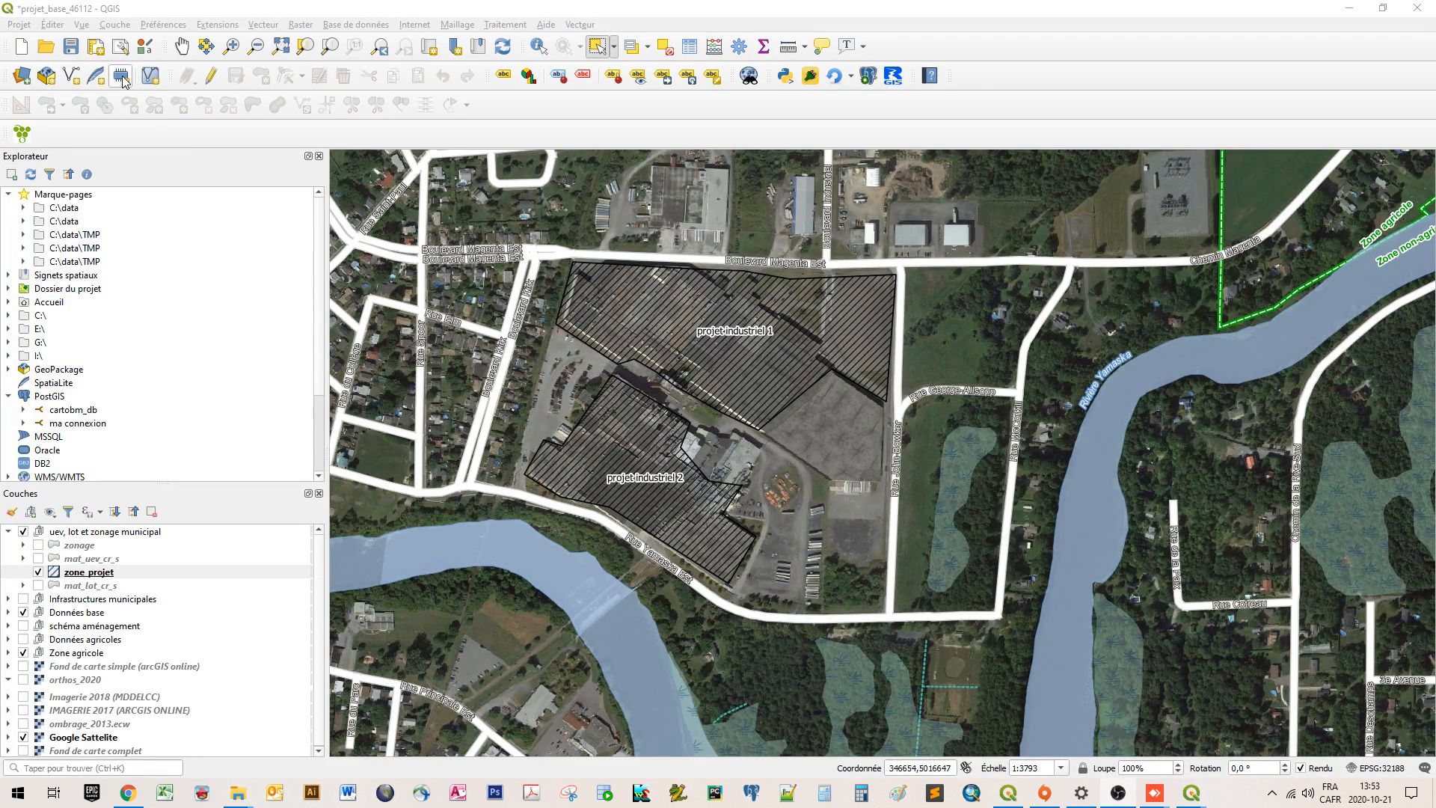
Step: Start a new temporary in-memory layer and name it projet_ferroviaire
{"action": "left_click", "coordinate": [123, 126]}
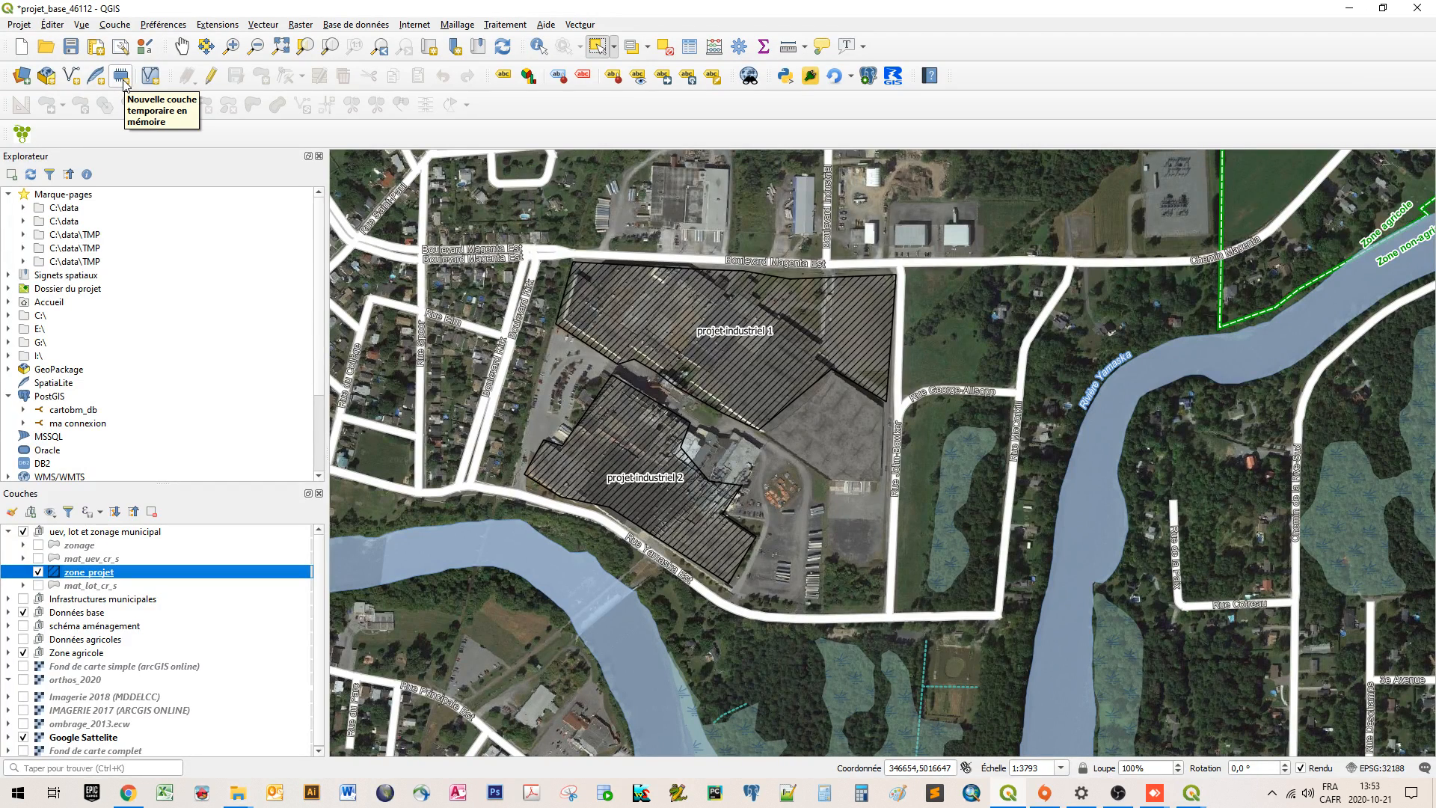
{"action": "left_click", "coordinate": [121, 78]}
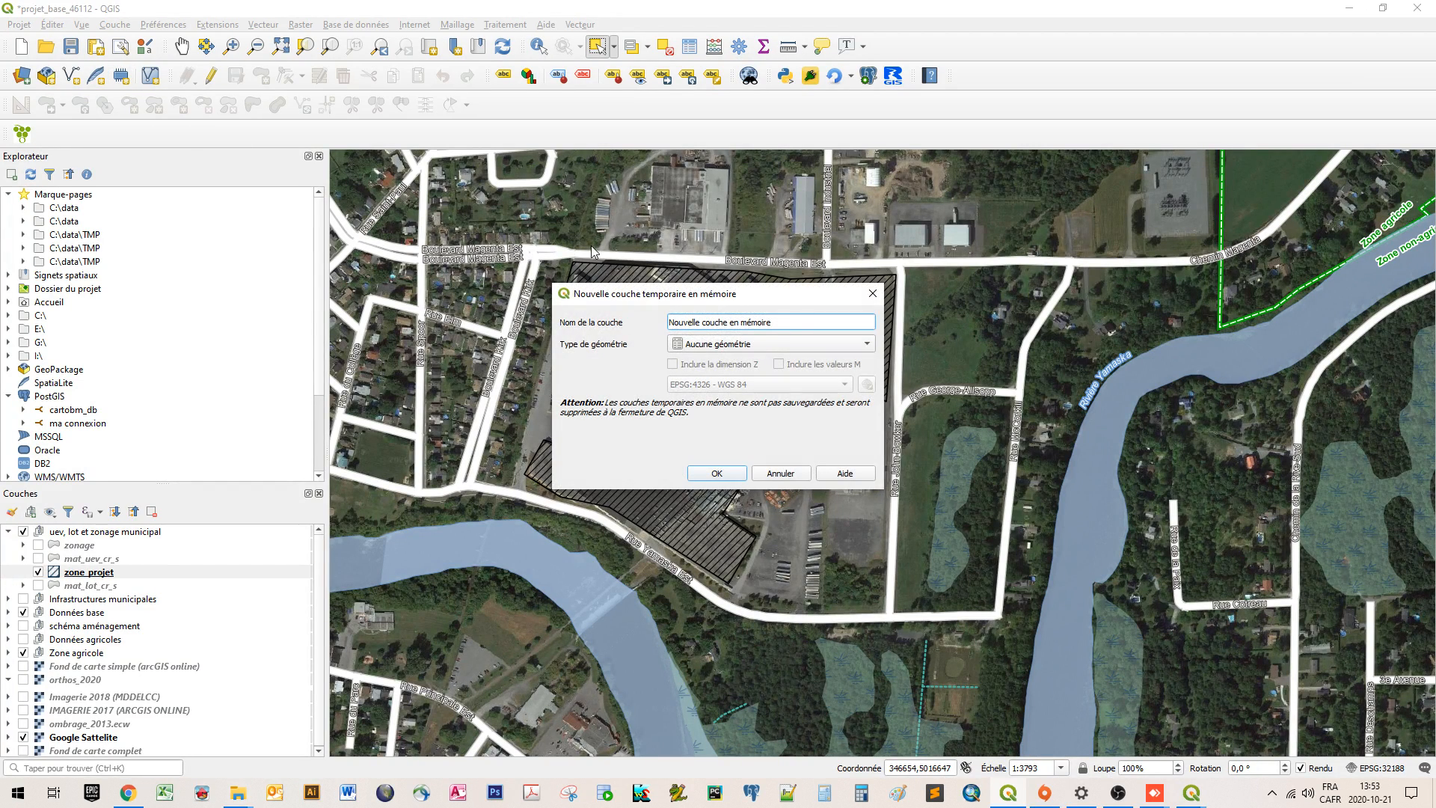
{"action": "left_click_drag", "start_coordinate": [767, 294], "coordinate": [773, 228]}
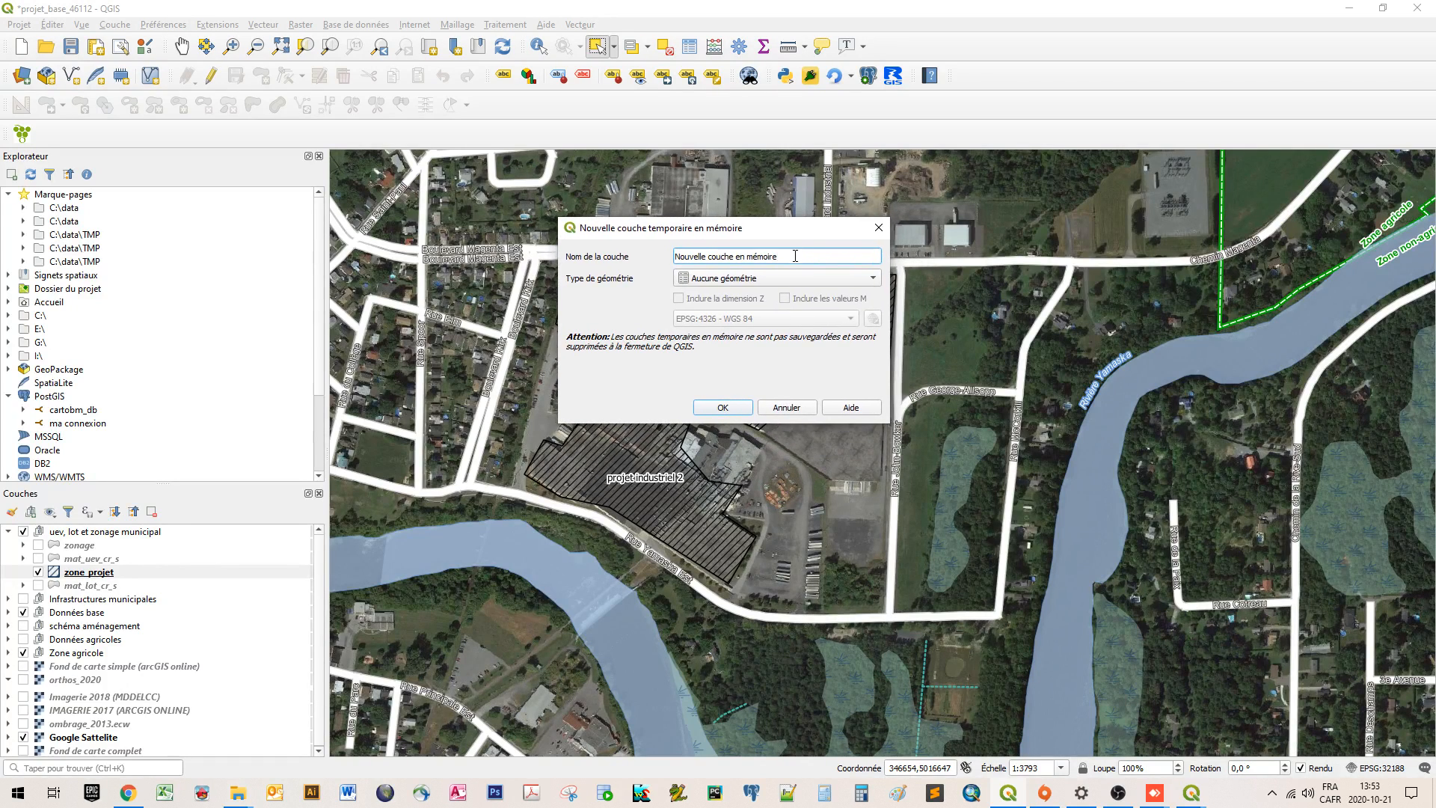
{"action": "triple_click", "coordinate": [673, 262]}
{"action": "type", "text": "Projet"}
{"action": "key", "text": "BackSpace"}
{"action": "key", "text": "BackSpace"}
{"action": "key", "text": "BackSpace"}
{"action": "key", "text": "BackSpace"}
{"action": "key", "text": "BackSpace"}
{"action": "key", "text": "BackSpace"}
{"action": "type", "text": "projet"}
{"action": "type", "text": "ferroviaire"}
Step: Set the layer's geometry to Polyligne / Courbe and its CRS to the project's EPSG:32188 - NAD83 / MTM zone 8, and create it
{"action": "left_click", "coordinate": [708, 281]}
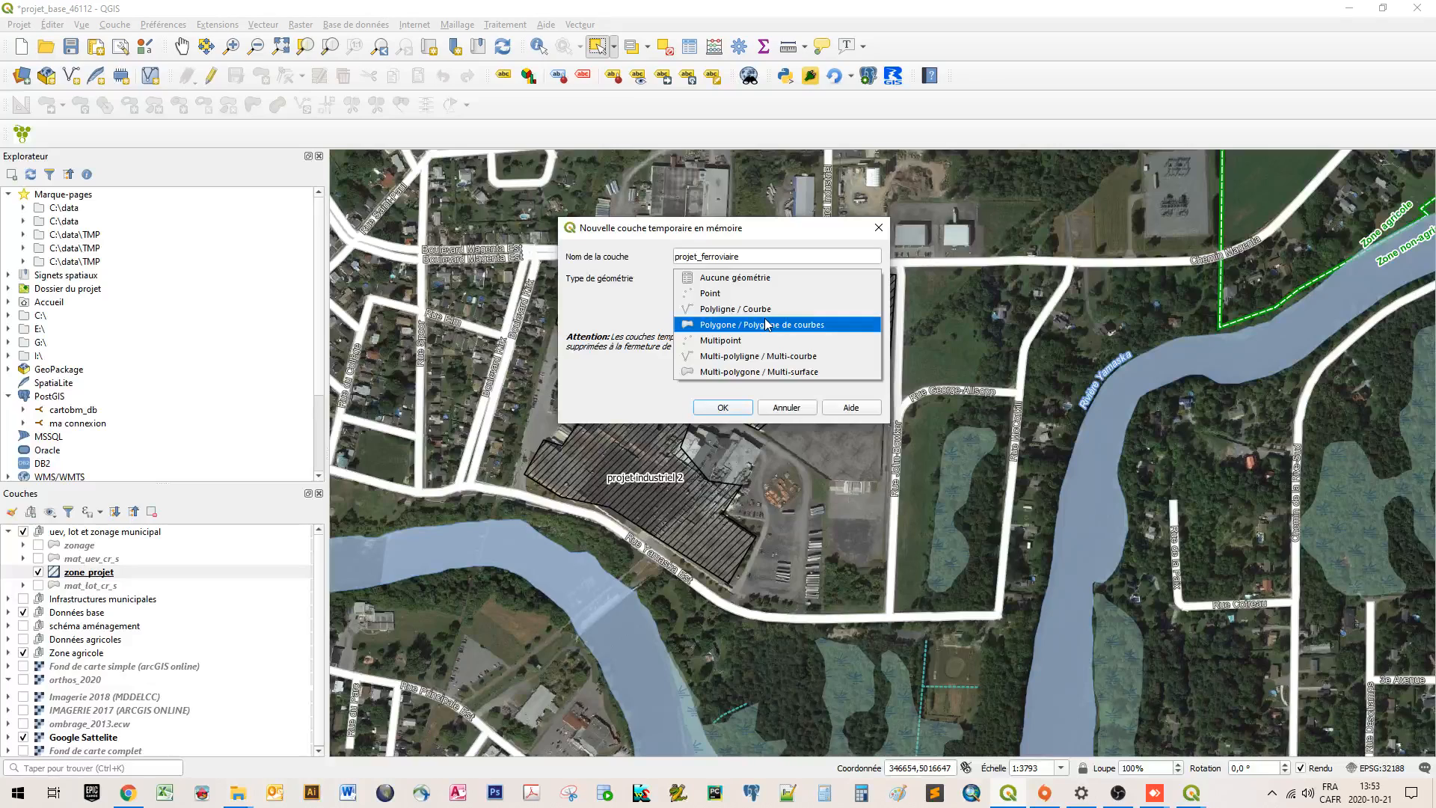
{"action": "left_click", "coordinate": [757, 356]}
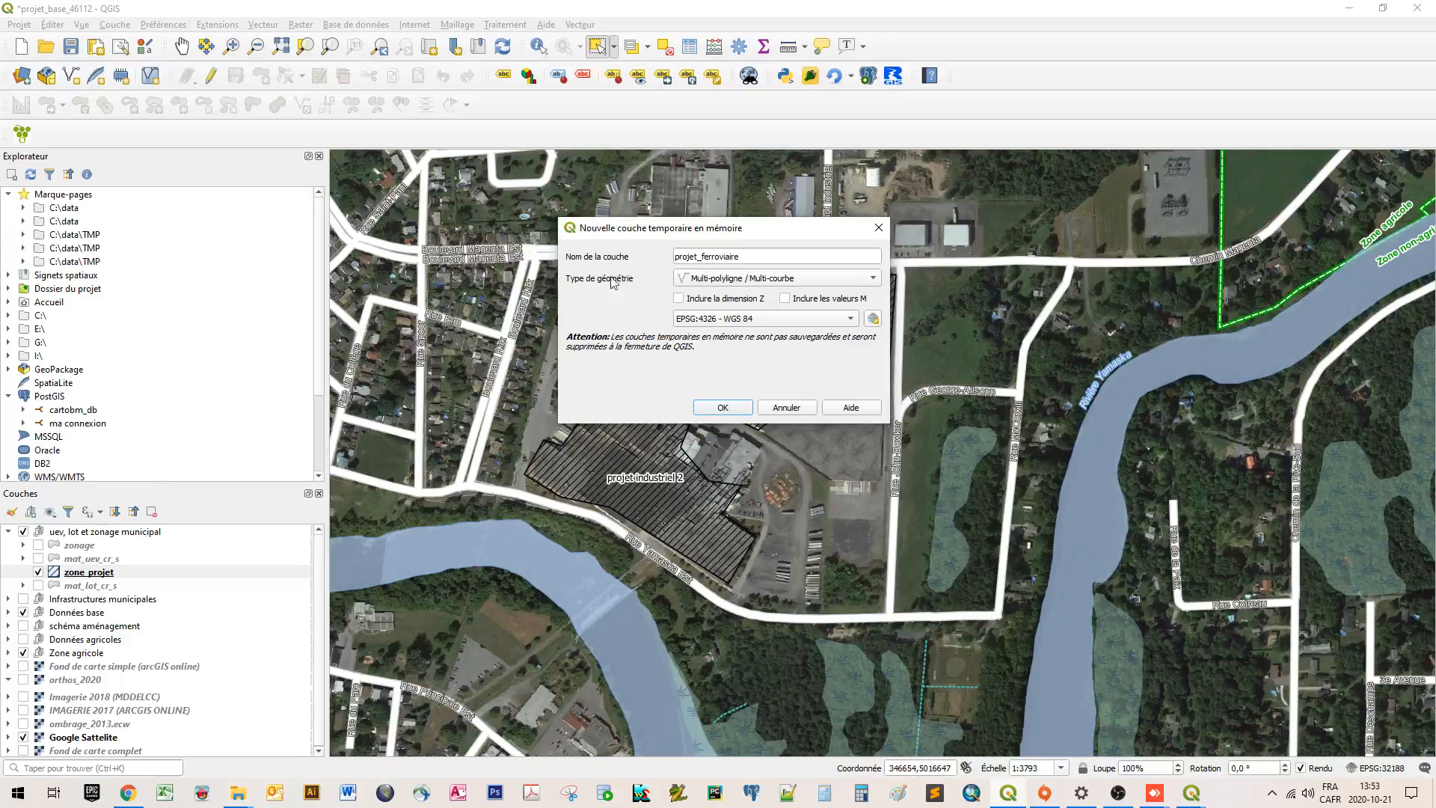
{"action": "left_click", "coordinate": [714, 280]}
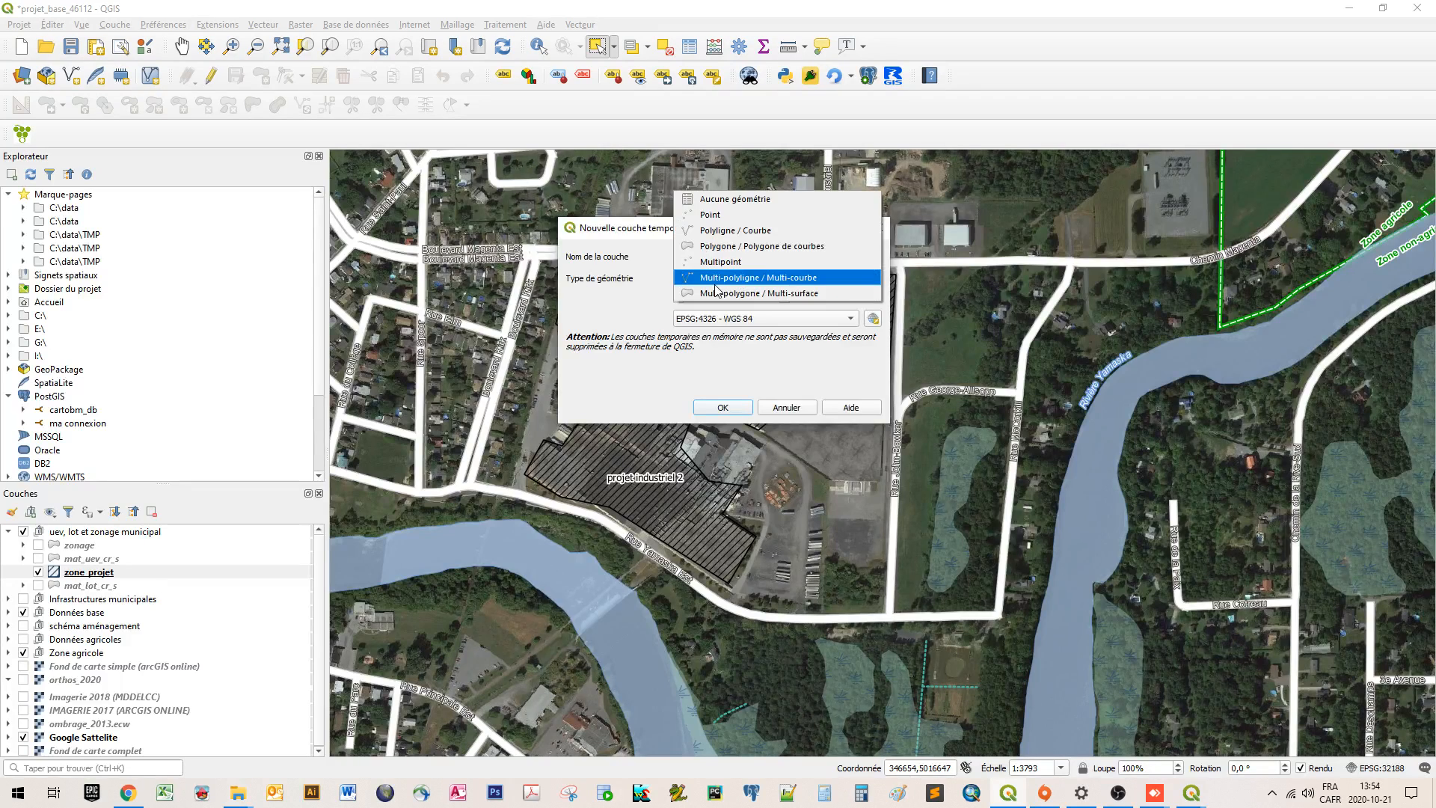
{"action": "left_click", "coordinate": [748, 228]}
{"action": "left_click", "coordinate": [734, 319]}
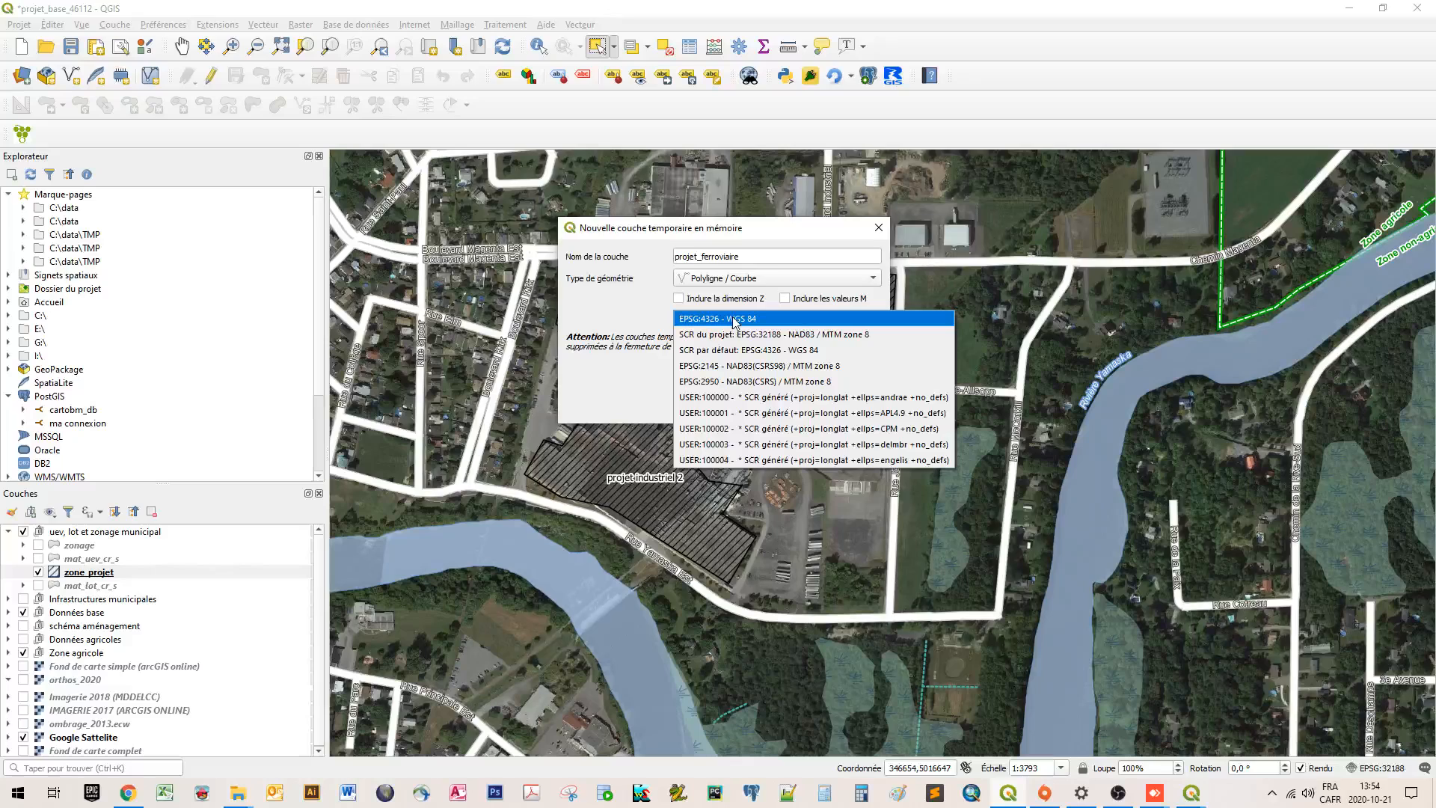
{"action": "left_click", "coordinate": [781, 338]}
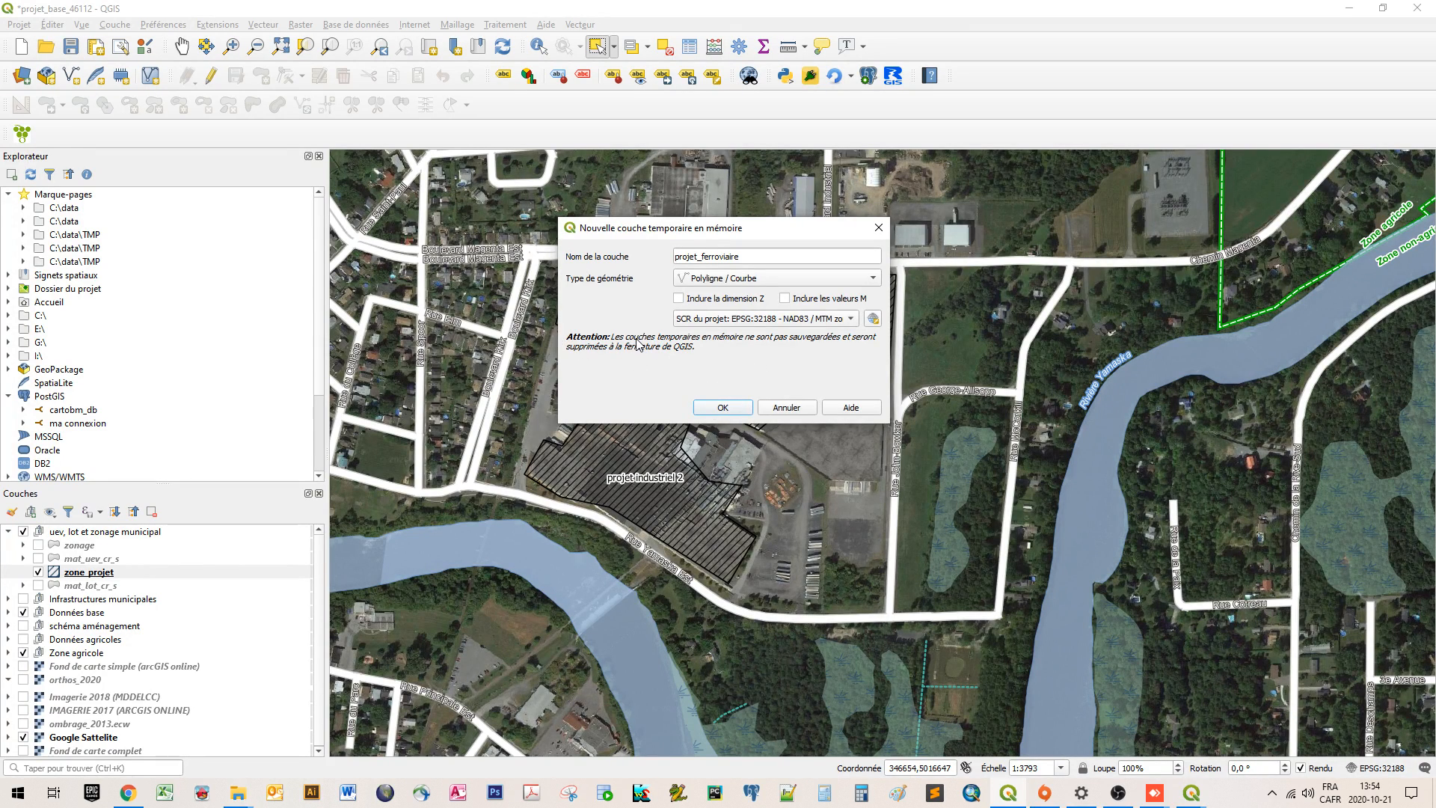
{"action": "left_click", "coordinate": [722, 408]}
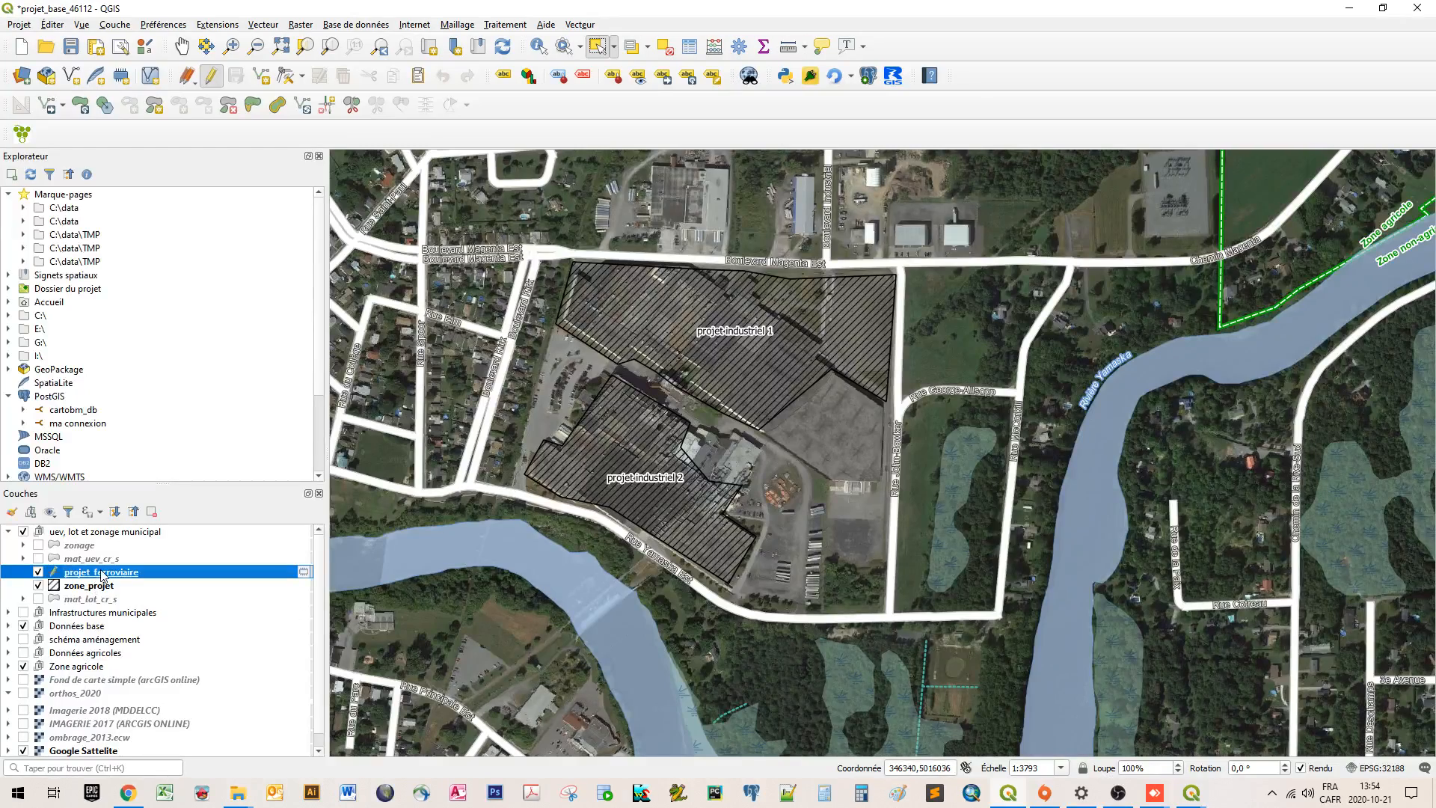
Step: Switch editing off and back on for the projet_ferroviaire layer
{"action": "scroll", "coordinate": [500, 620], "scroll_direction": "down", "scroll_amount": 1}
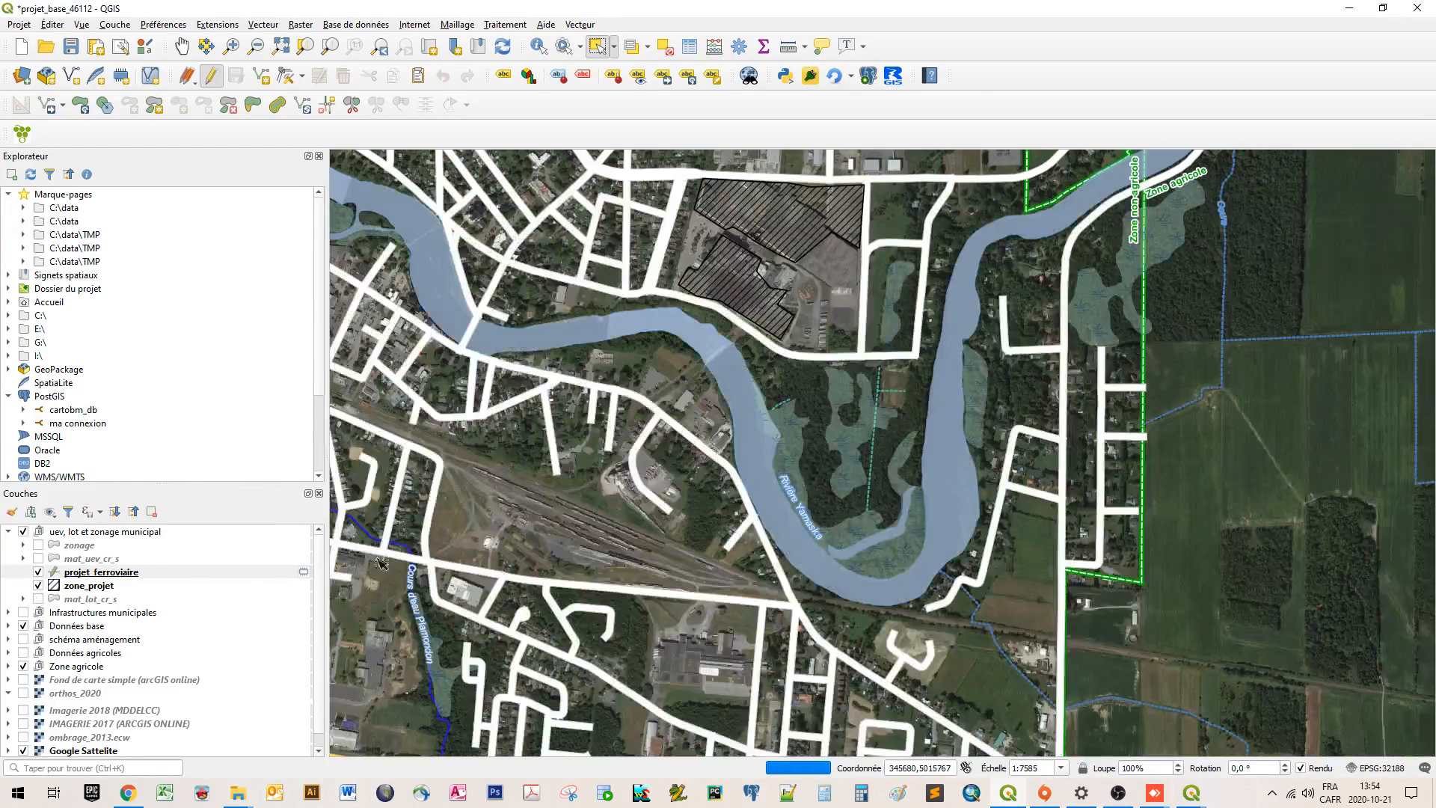
{"action": "left_click_drag", "start_coordinate": [875, 661], "coordinate": [549, 459]}
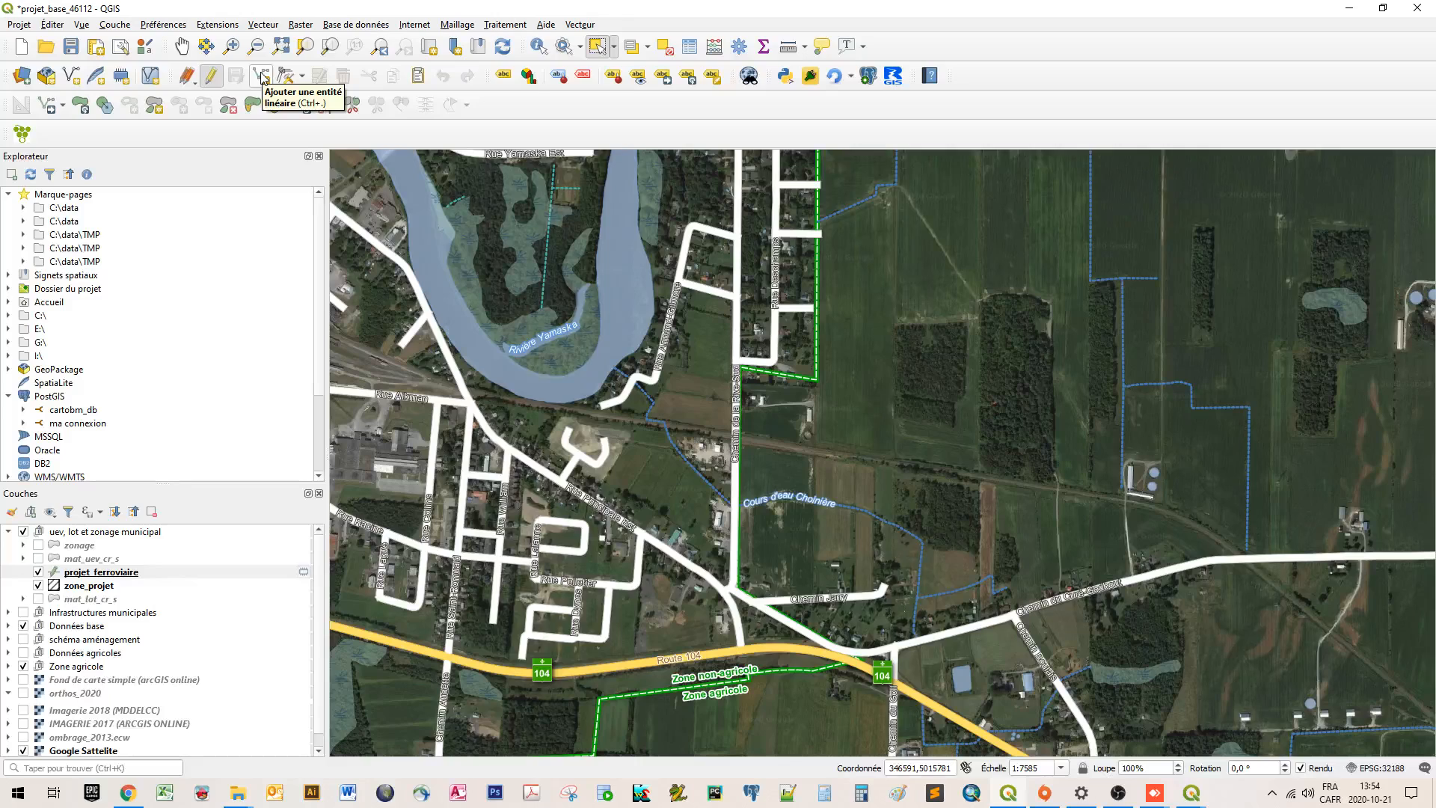
{"action": "left_click", "coordinate": [216, 82]}
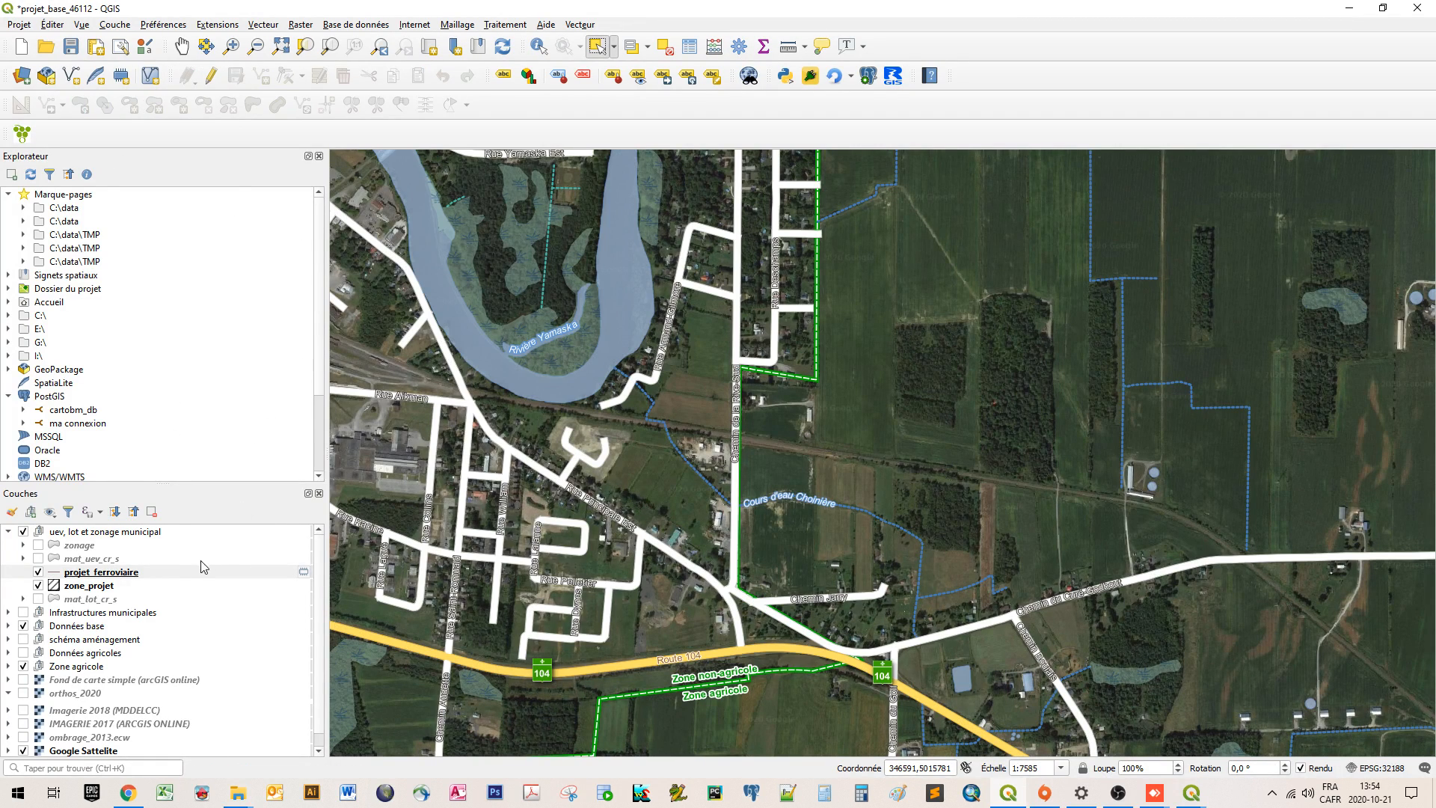
{"action": "left_click", "coordinate": [116, 573]}
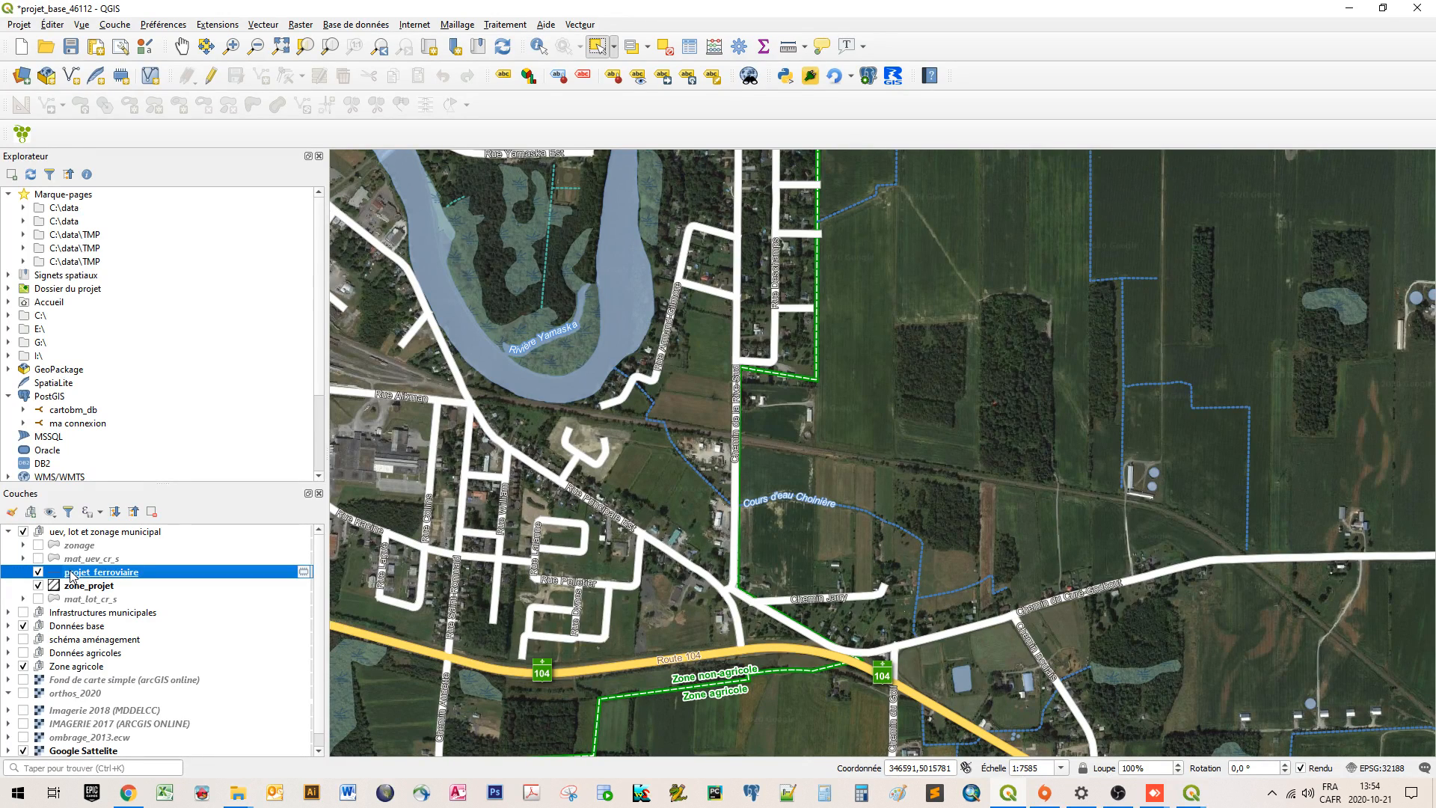
{"action": "left_click", "coordinate": [208, 77]}
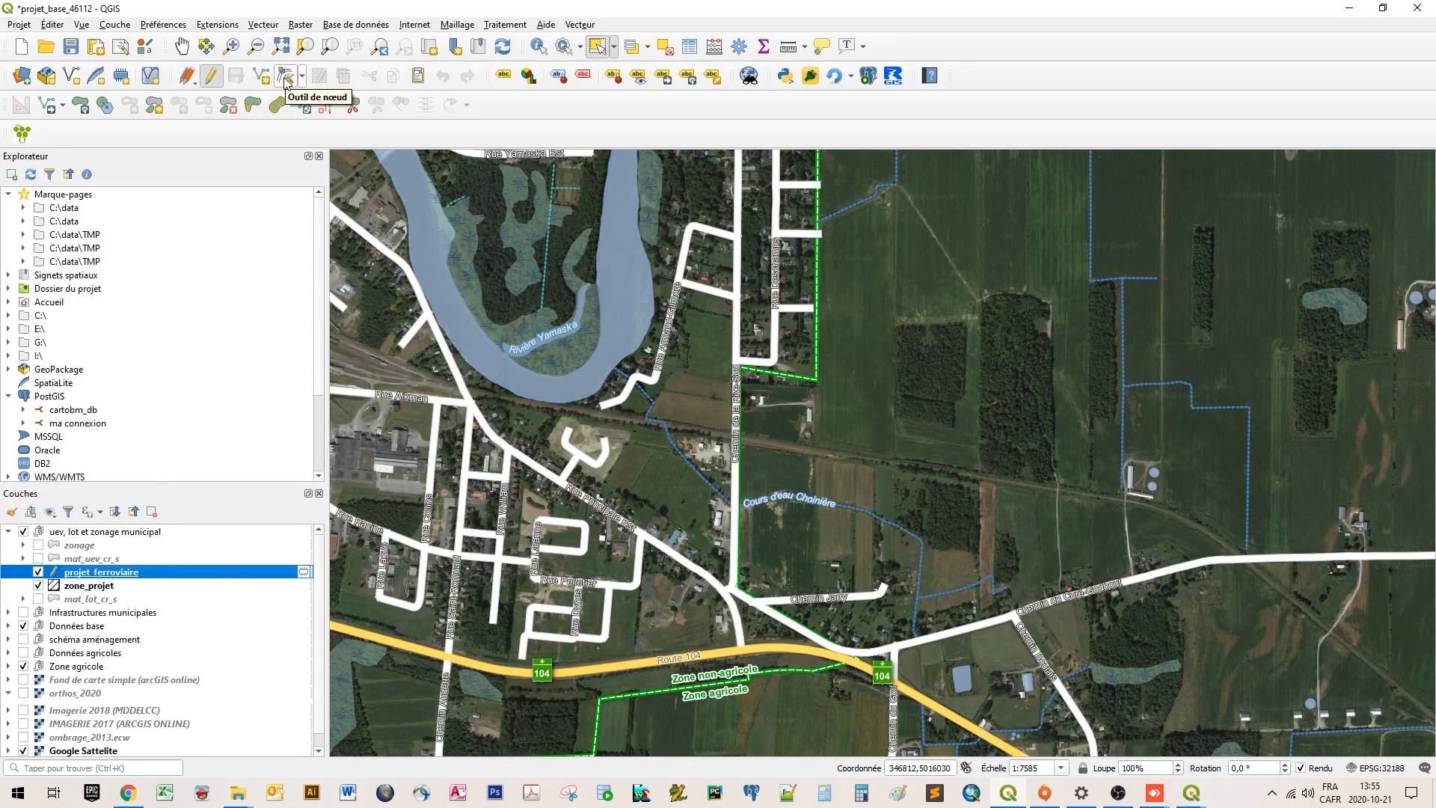
Step: Digitize a line feature along the railway, from the agricultural zone boundary road southeast to the farm lane beyond the Clair-Ruisseau road
{"action": "left_click", "coordinate": [261, 77]}
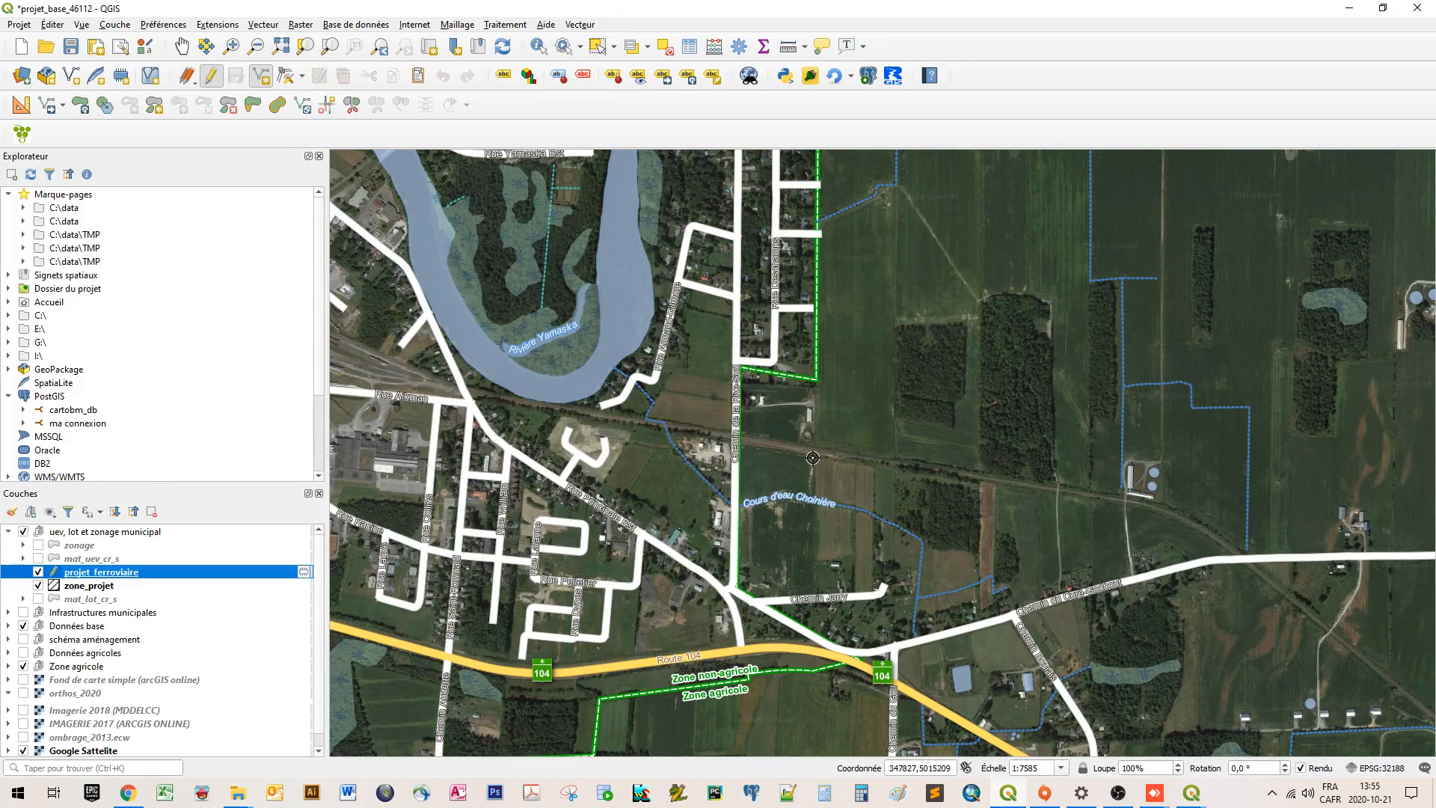
{"action": "left_click", "coordinate": [747, 439]}
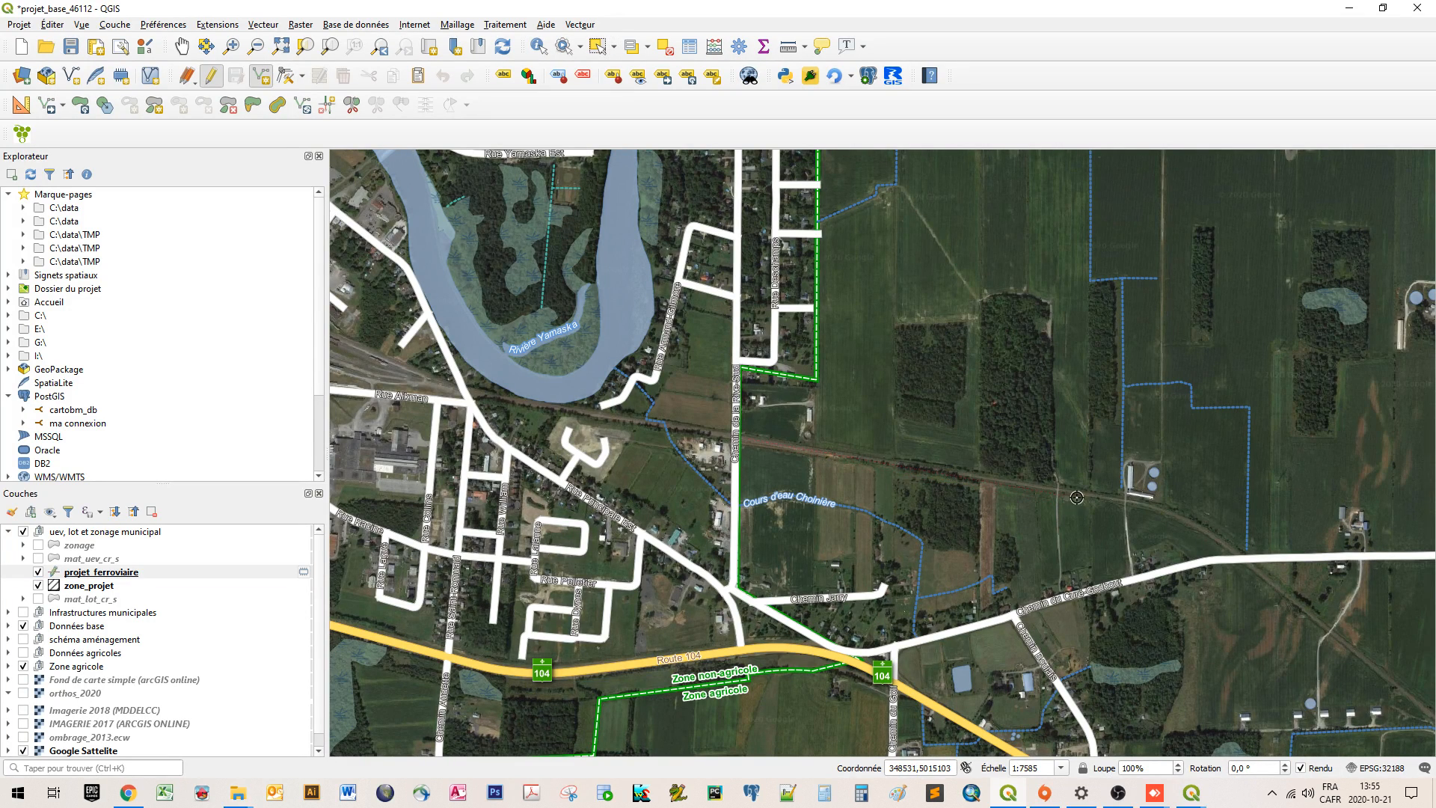
{"action": "left_click", "coordinate": [1154, 503]}
{"action": "left_click", "coordinate": [1210, 528]}
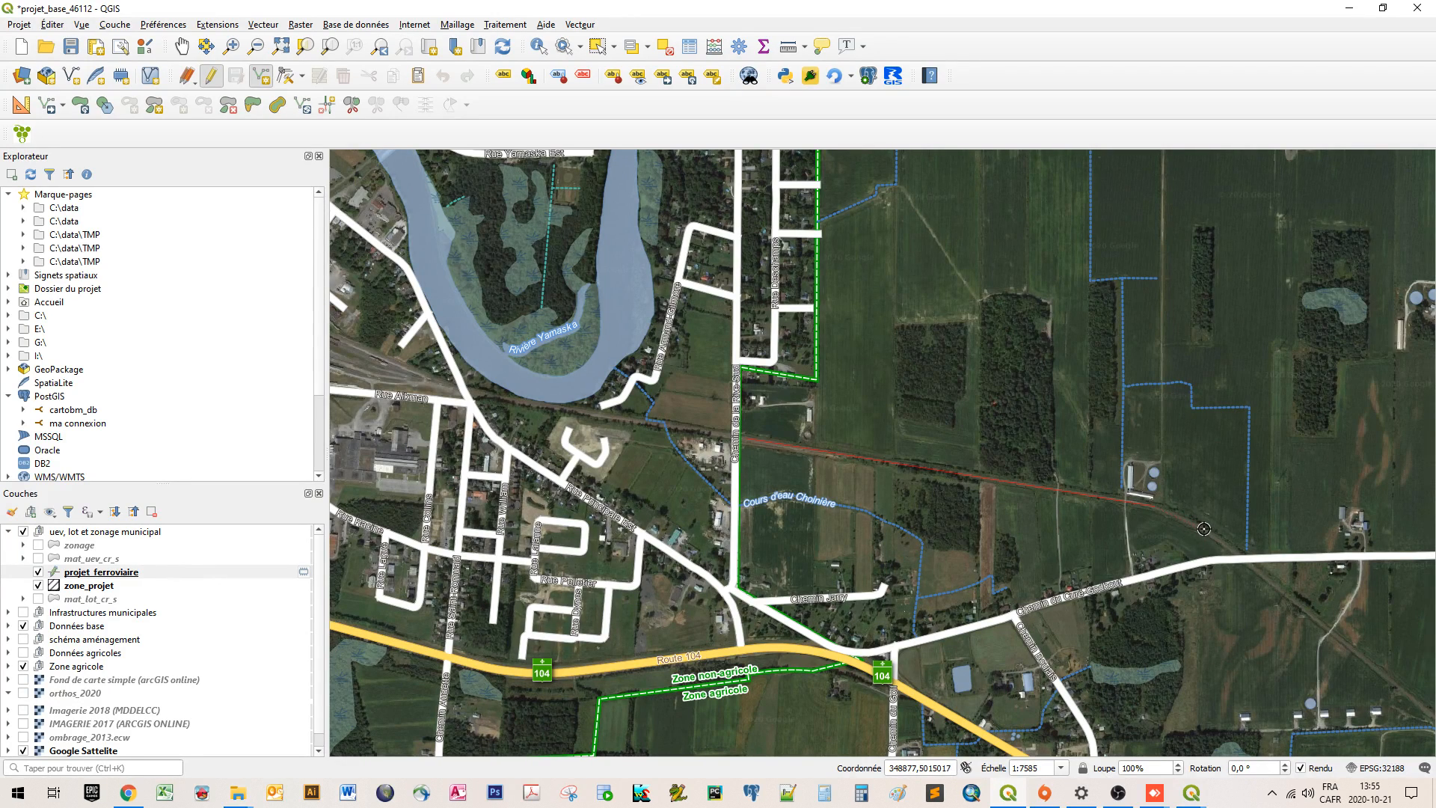
{"action": "left_click", "coordinate": [1323, 624]}
{"action": "left_click_drag", "start_coordinate": [1337, 657], "coordinate": [820, 521]}
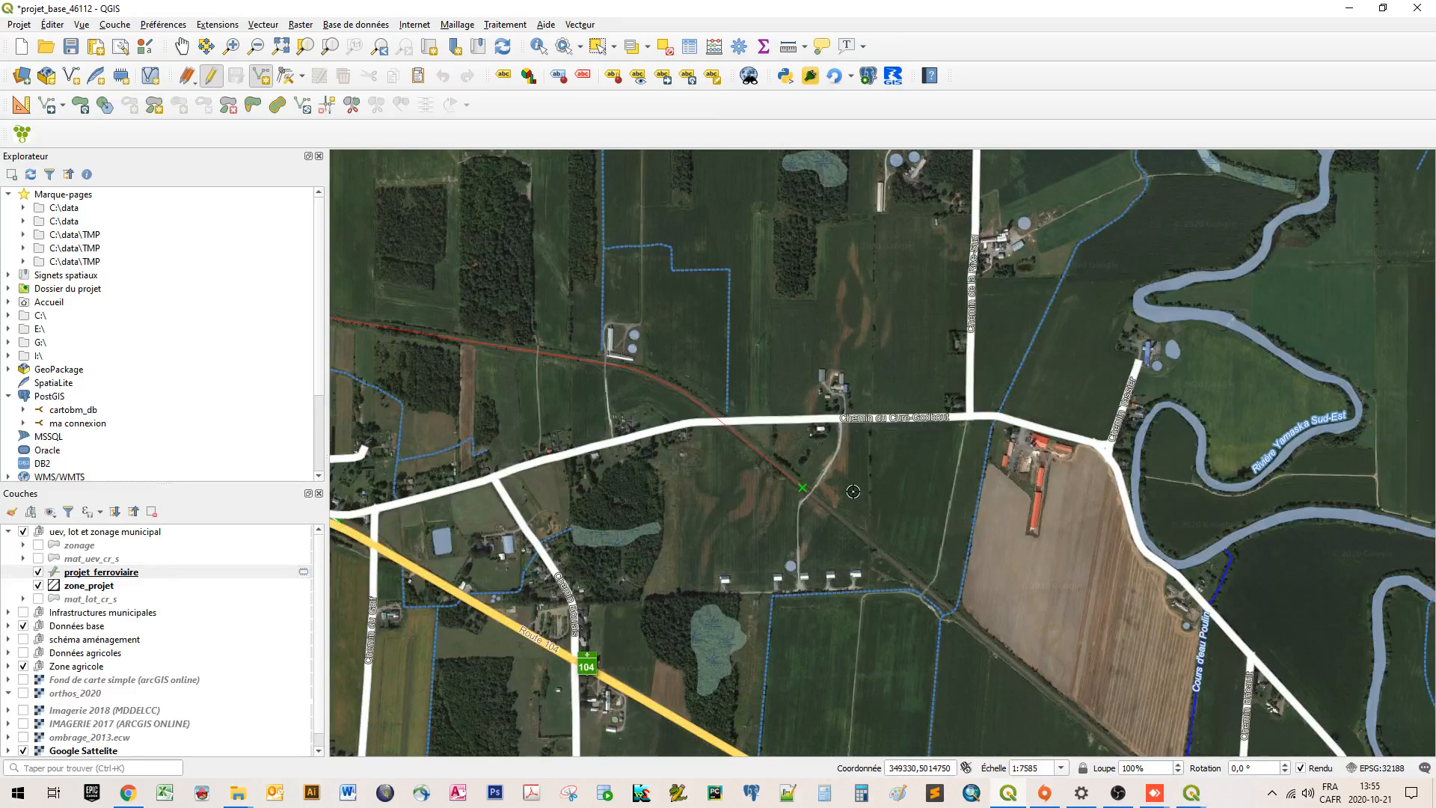
{"action": "right_click", "coordinate": [855, 490]}
Step: Digitize a second line feature continuing southeast along the railway from the end of the first one
{"action": "left_click", "coordinate": [818, 501]}
{"action": "left_click", "coordinate": [1018, 661]}
{"action": "left_click_drag", "start_coordinate": [1117, 663], "coordinate": [756, 288]}
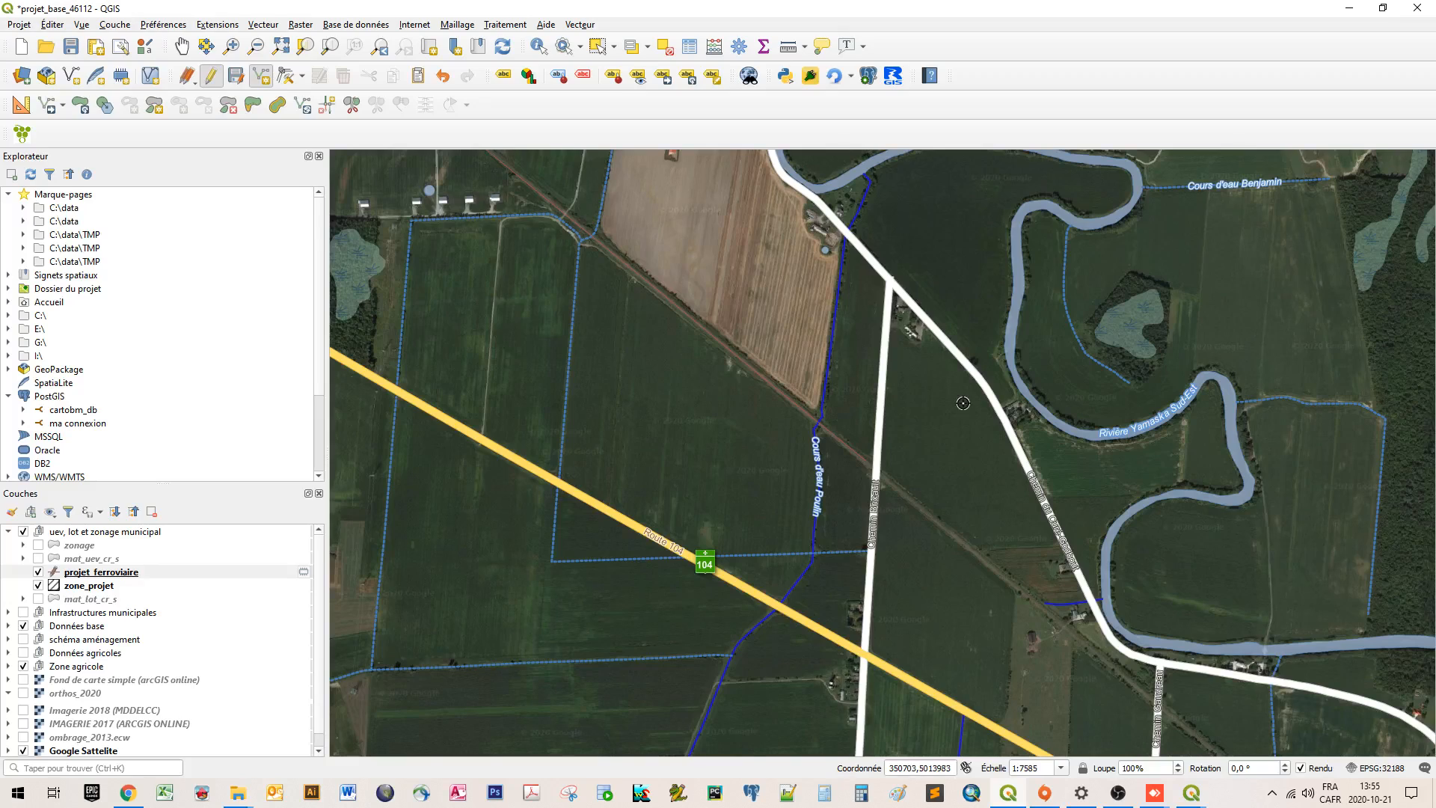
Step: From the projet_ferroviaire attribute table, define a new text field named type with length 50 in the field calculator
{"action": "left_click", "coordinate": [113, 574]}
{"action": "right_click", "coordinate": [111, 577]}
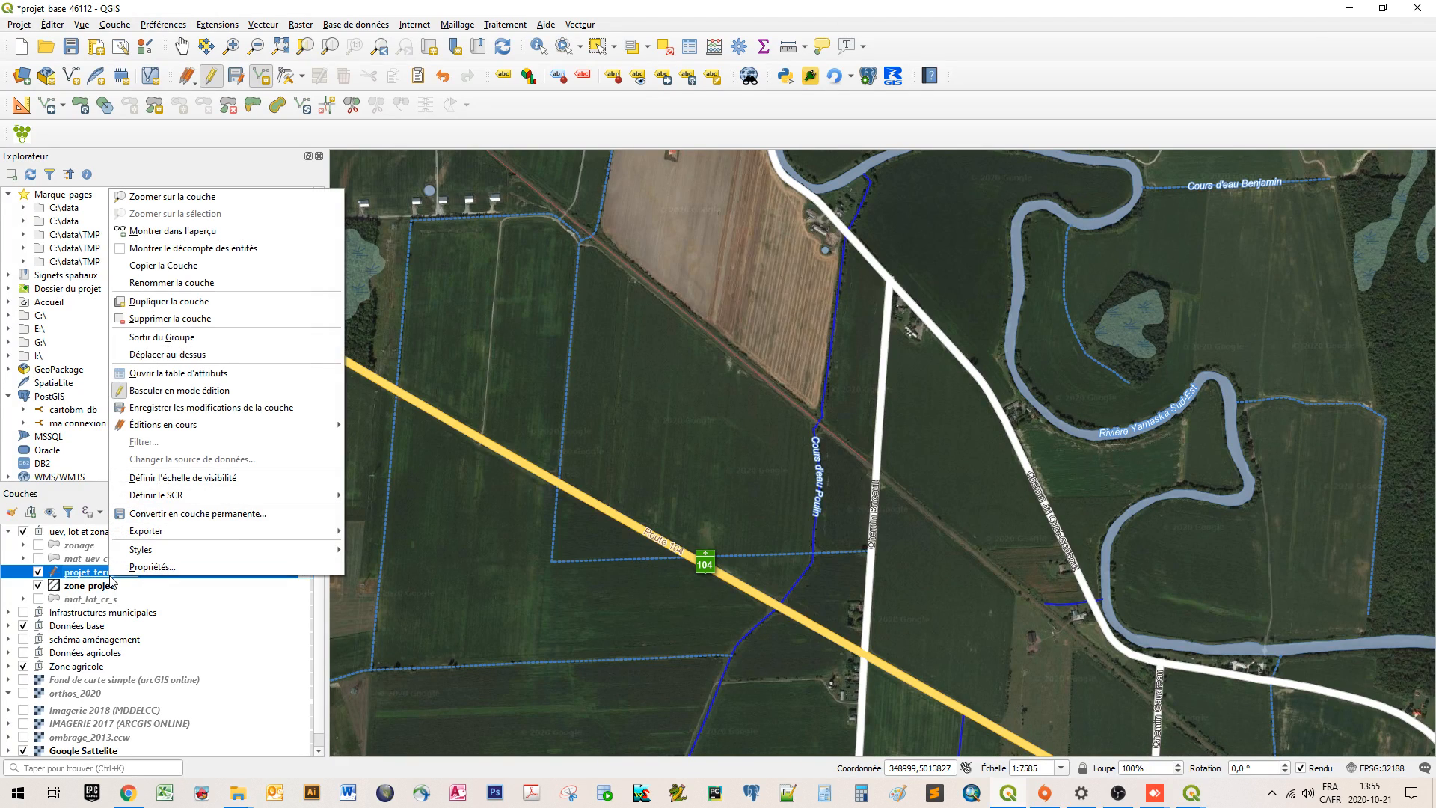
{"action": "left_click", "coordinate": [204, 377]}
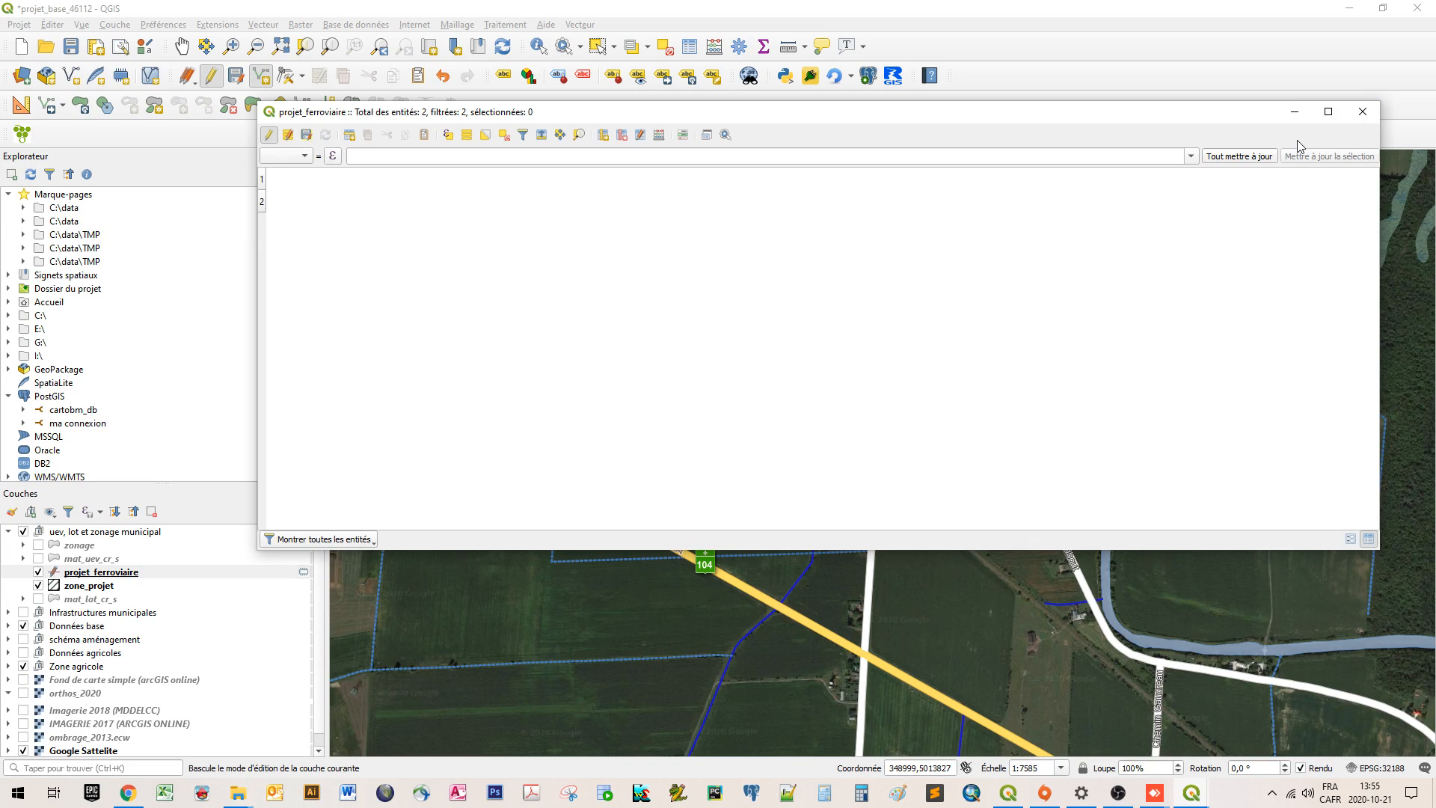
{"action": "left_click", "coordinate": [660, 136]}
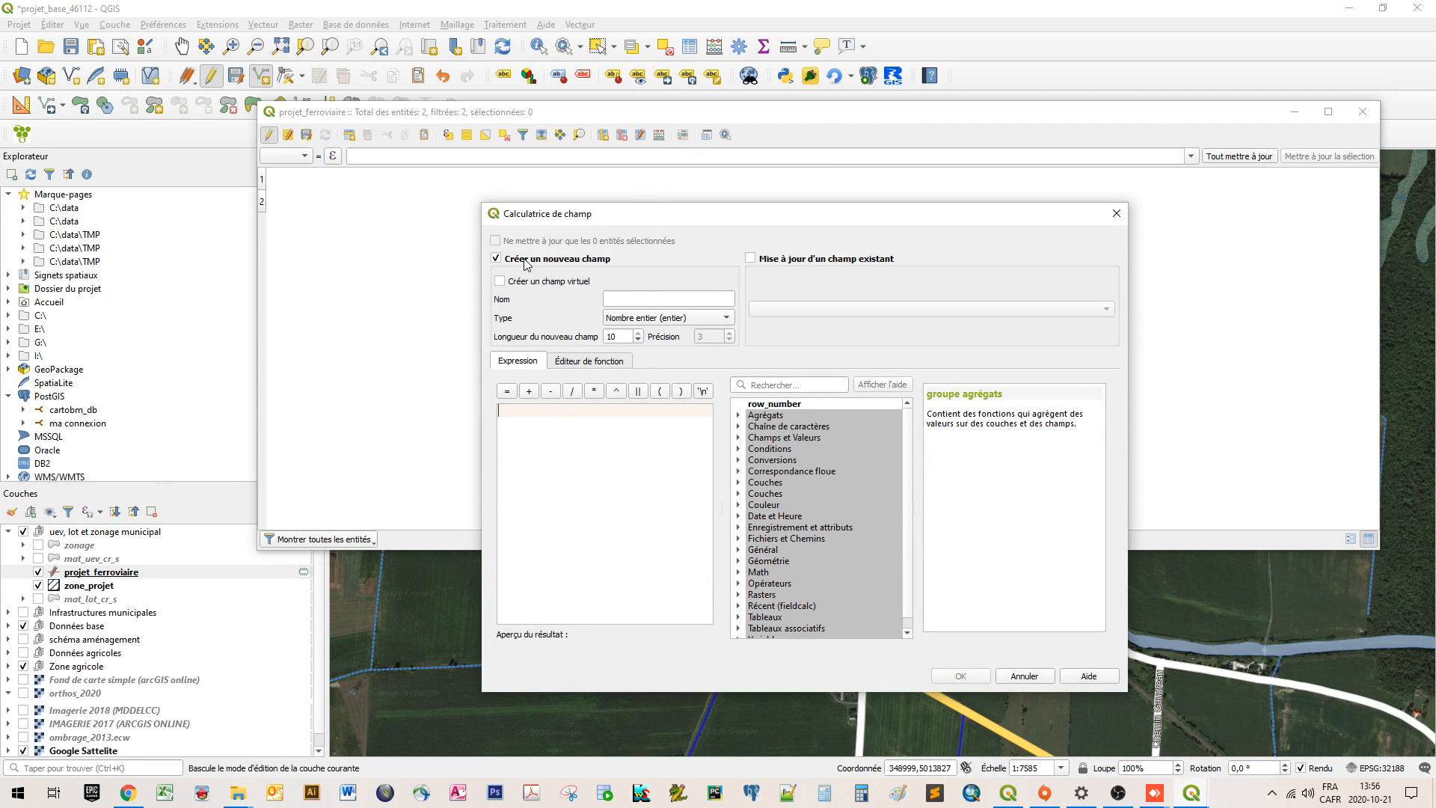
{"action": "left_click", "coordinate": [640, 300]}
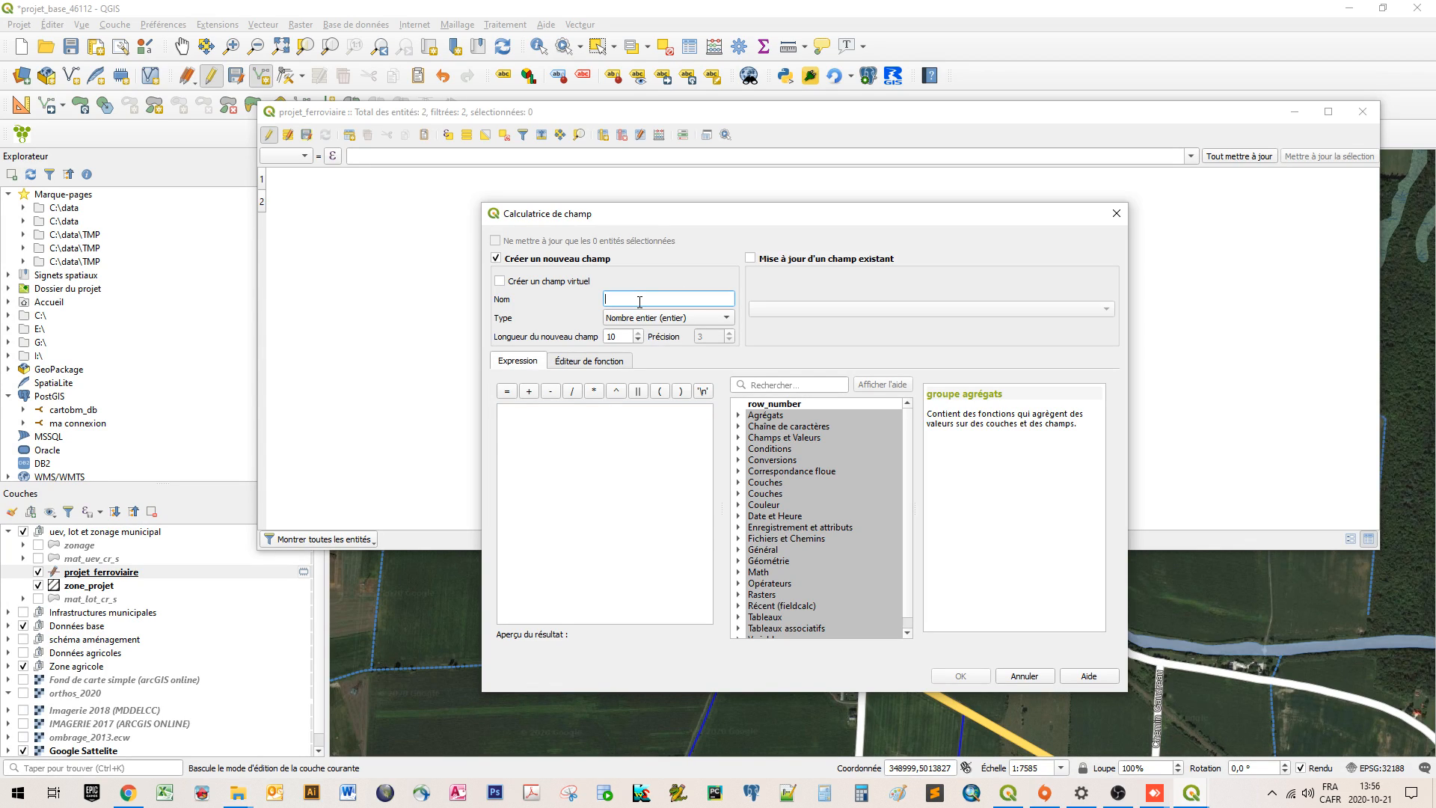
{"action": "type", "text": "type"}
{"action": "left_click", "coordinate": [654, 320]}
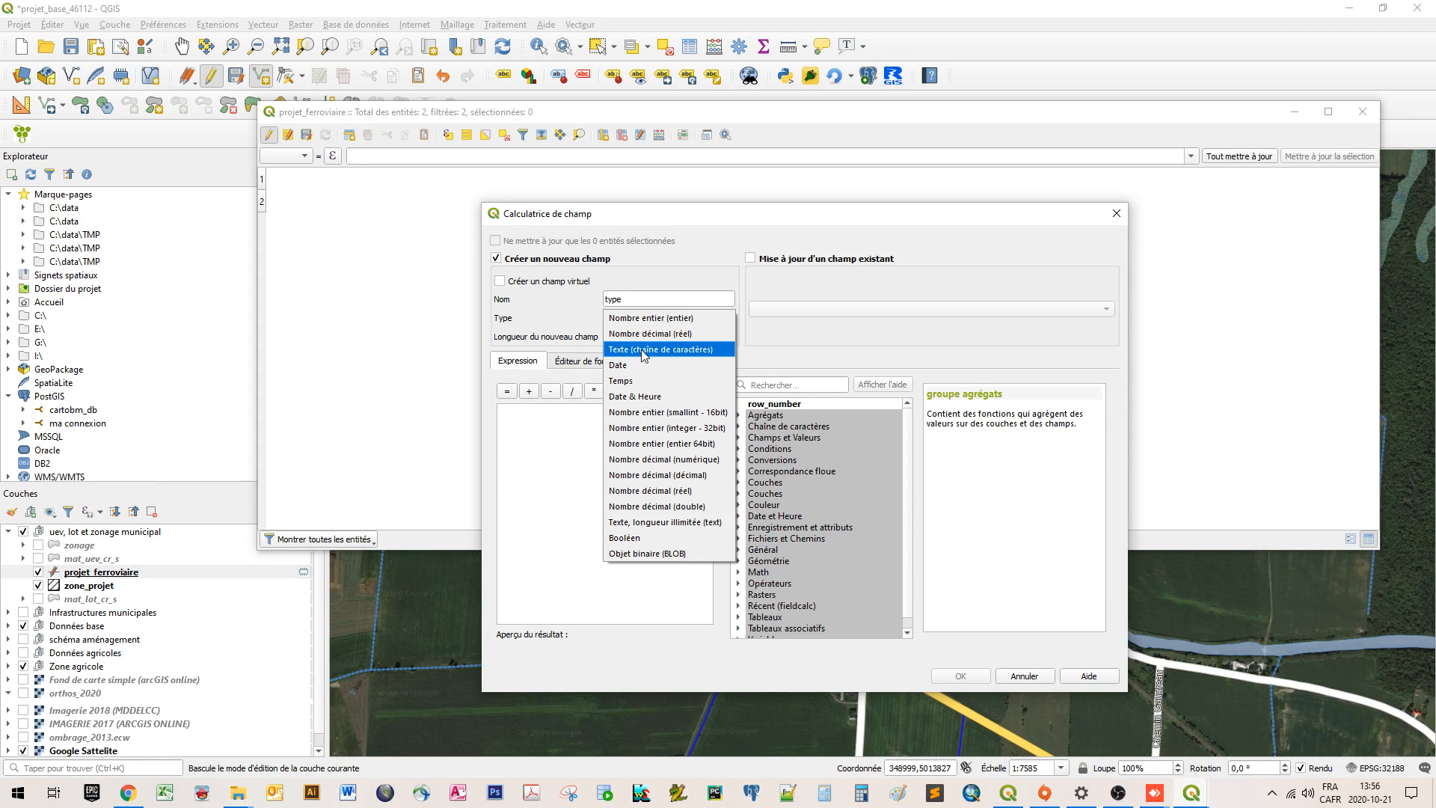
{"action": "left_click", "coordinate": [644, 349]}
{"action": "double_click", "coordinate": [612, 336]}
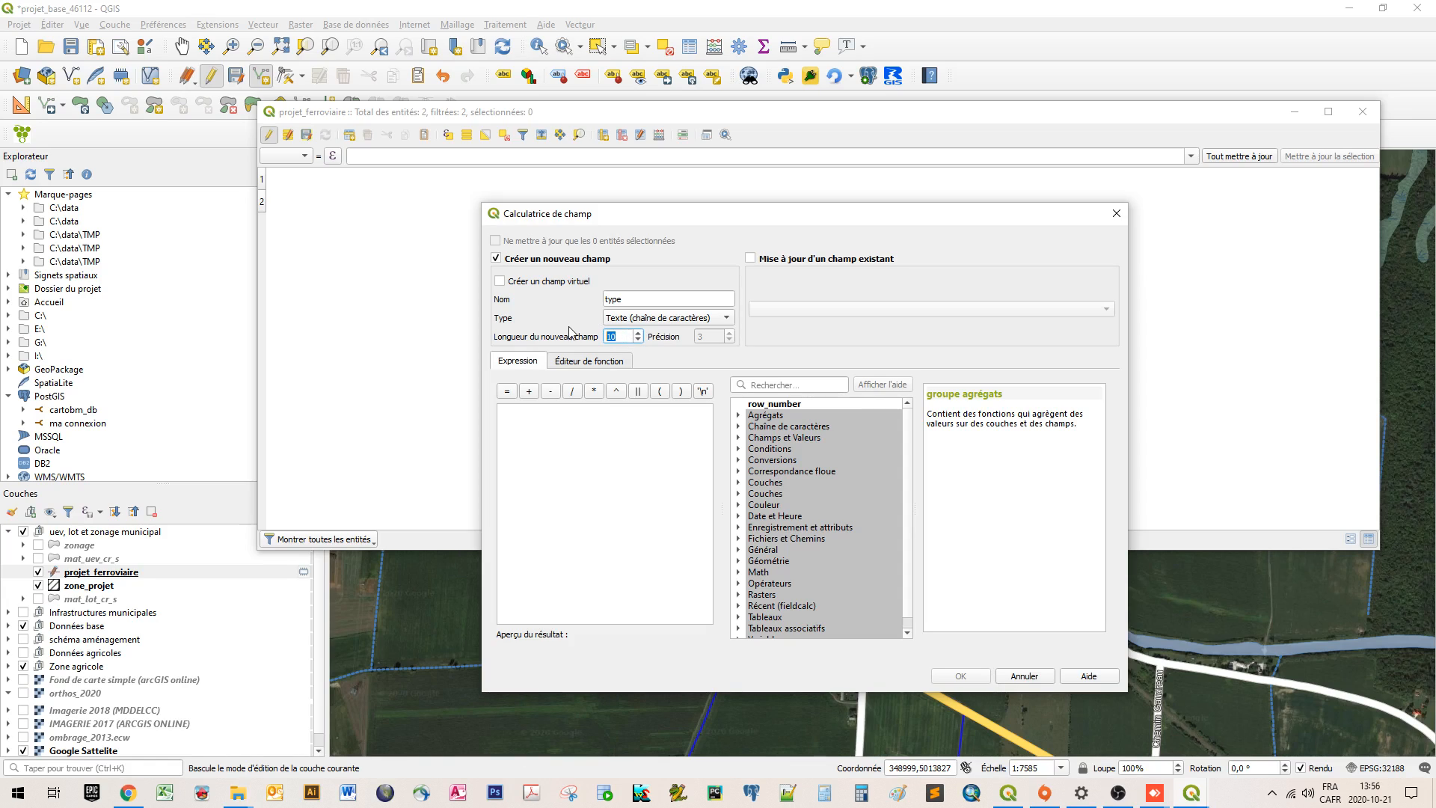
{"action": "type", "text": "50"}
Step: Enter the text expression 'A définir' as the new field's value and create the field
{"action": "left_click", "coordinate": [581, 442]}
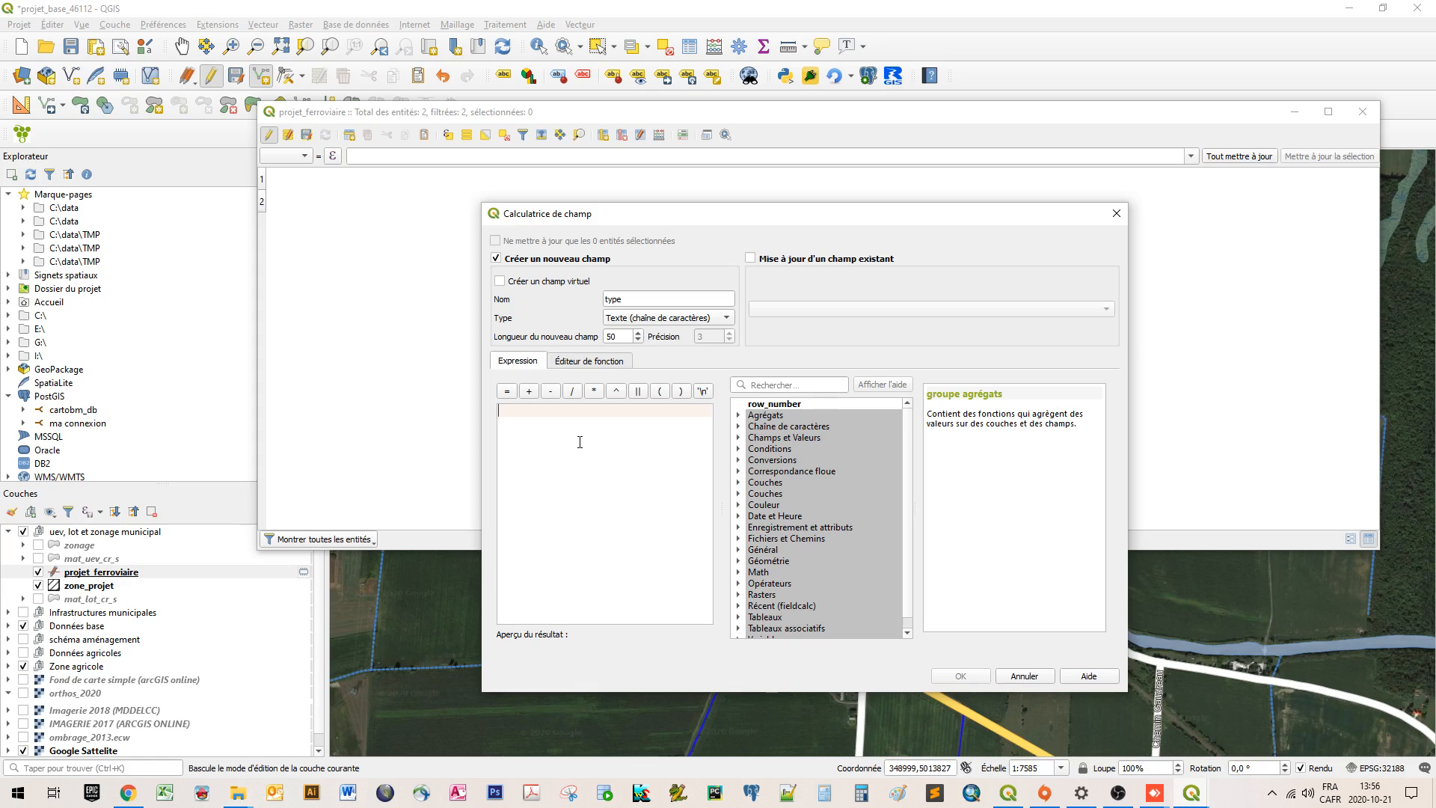
{"action": "type", "text": "'"}
{"action": "key", "text": "BackSpace"}
{"action": "type", "text": "''A défin"}
{"action": "left_click", "coordinate": [965, 675]}
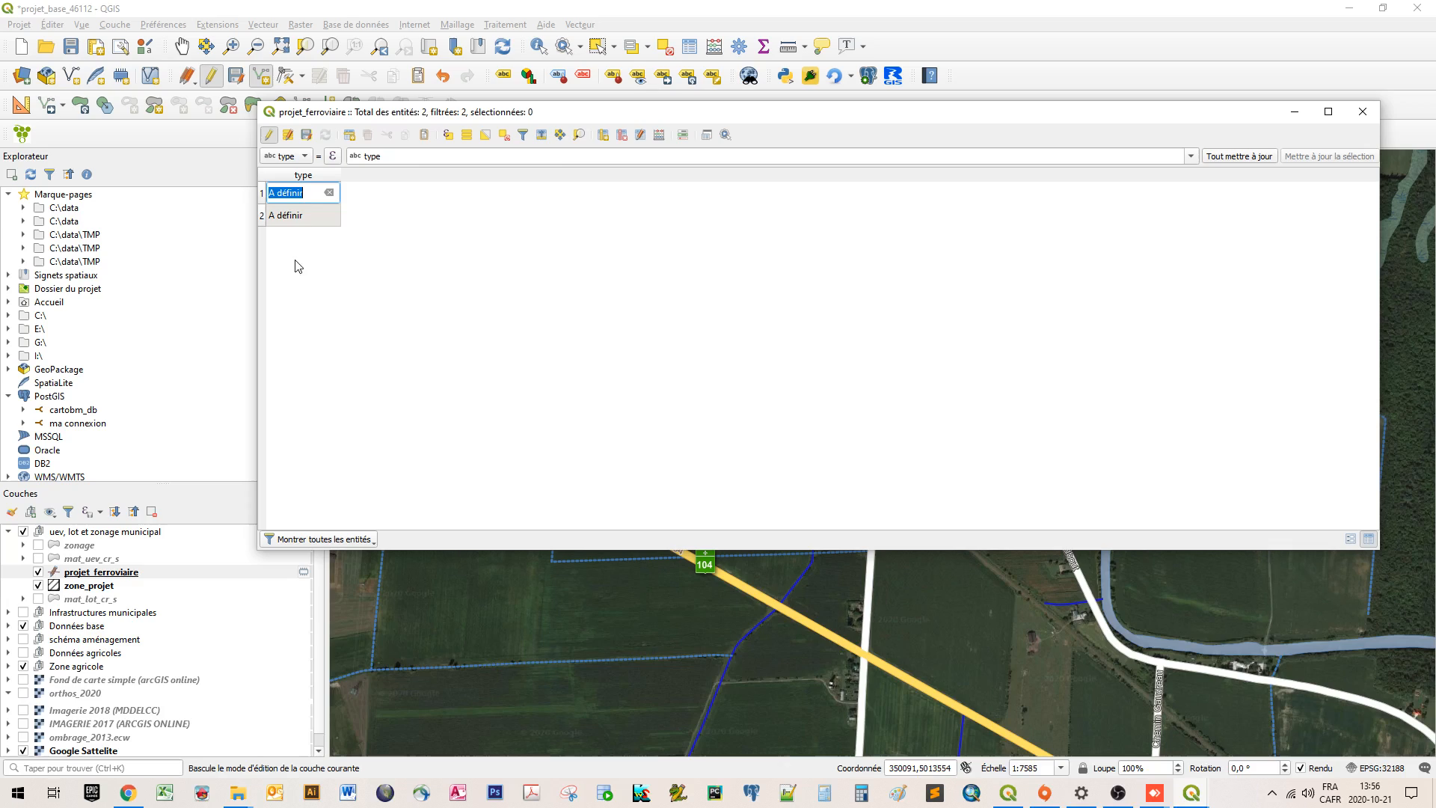
Step: Start adding another field named founisseur with the comment "type de fournisseur"
{"action": "left_click", "coordinate": [640, 135]}
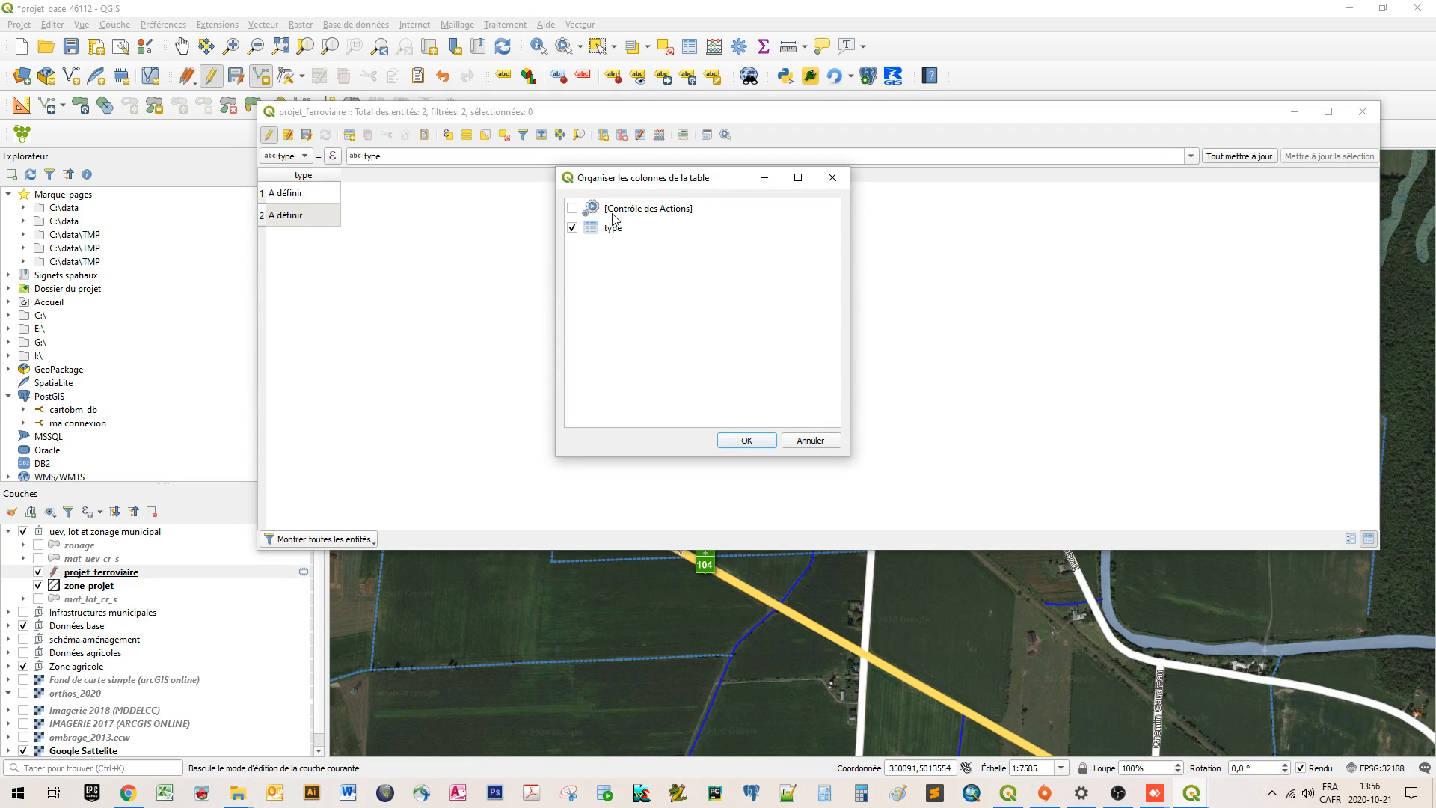
{"action": "left_click", "coordinate": [806, 438]}
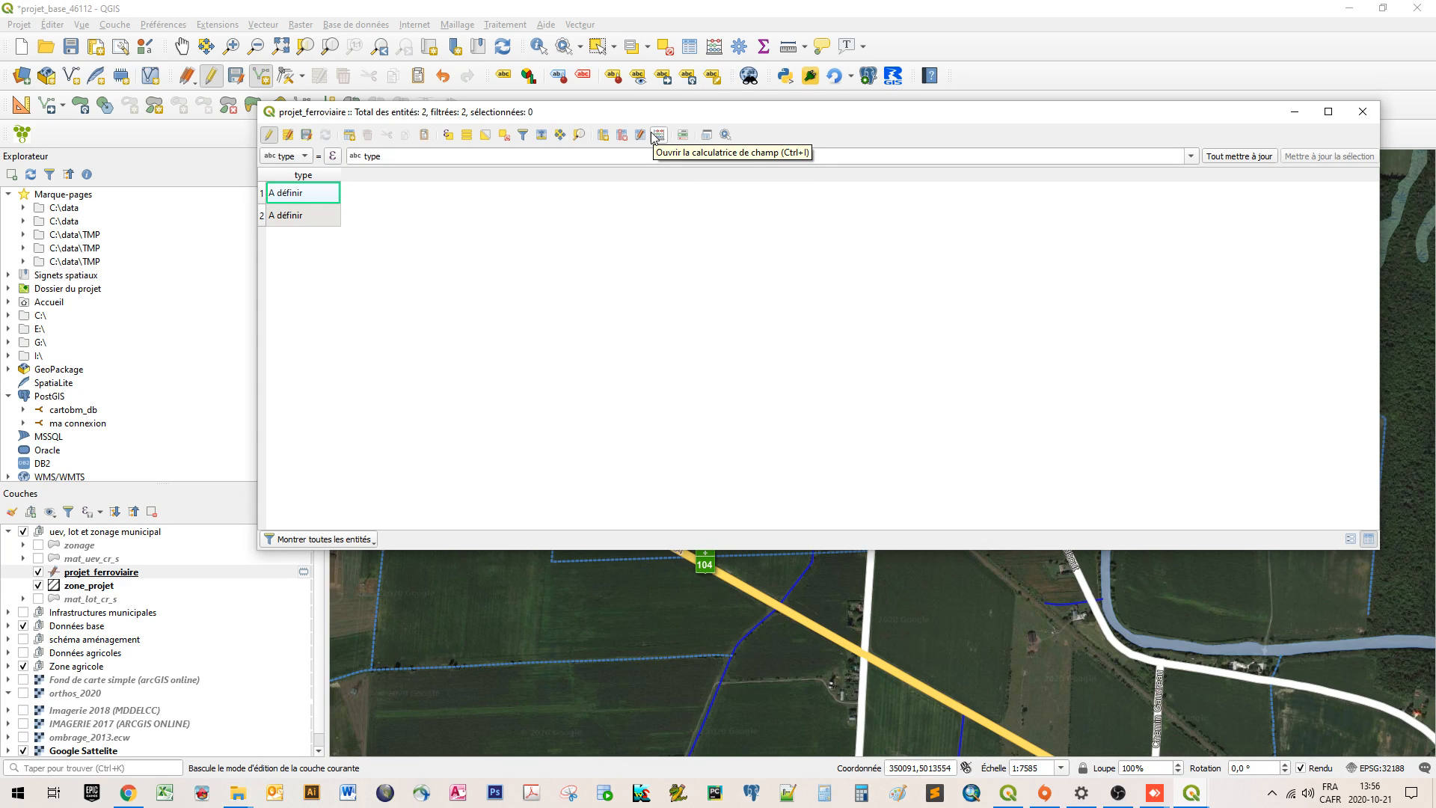
{"action": "left_click", "coordinate": [605, 140]}
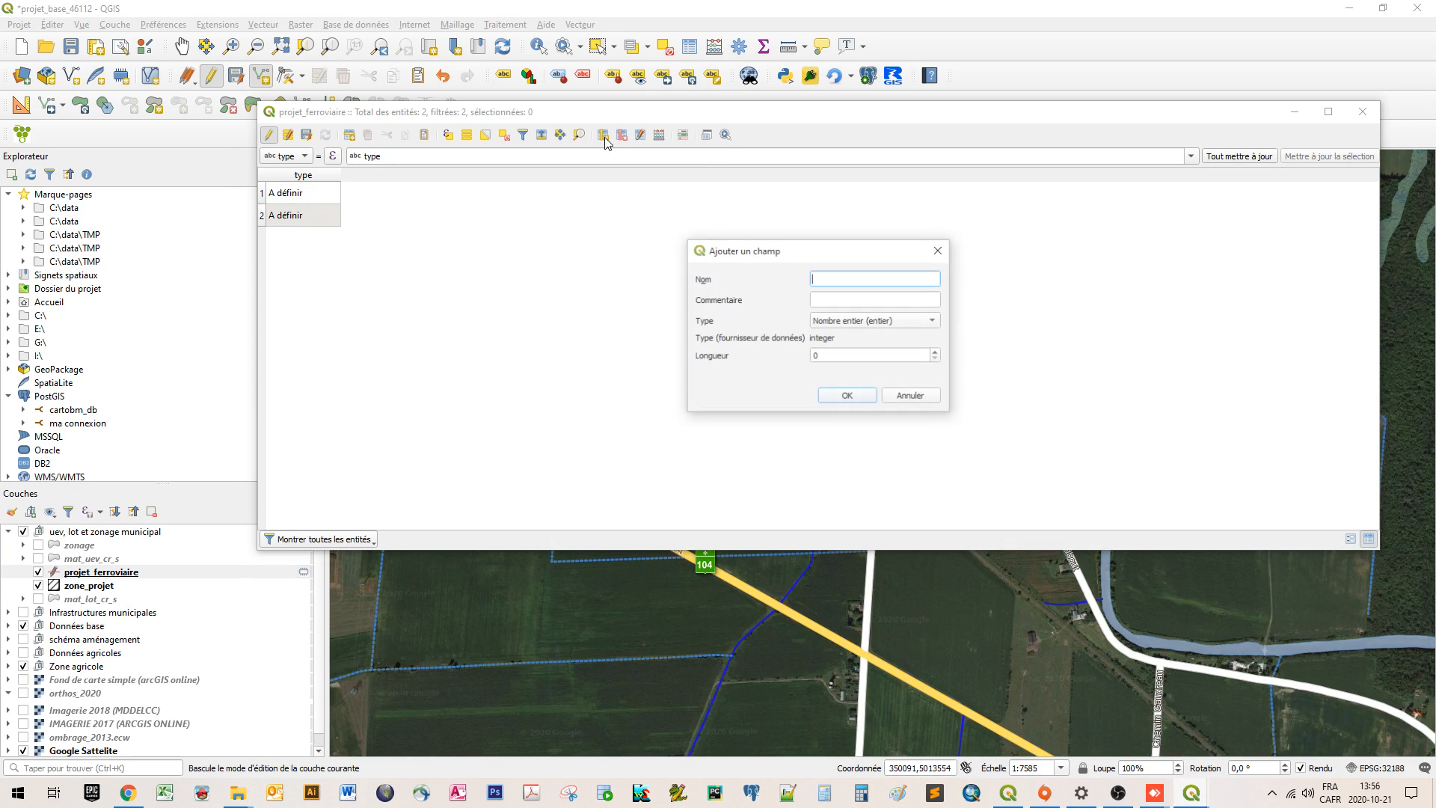
{"action": "left_click_drag", "start_coordinate": [748, 251], "coordinate": [688, 224]}
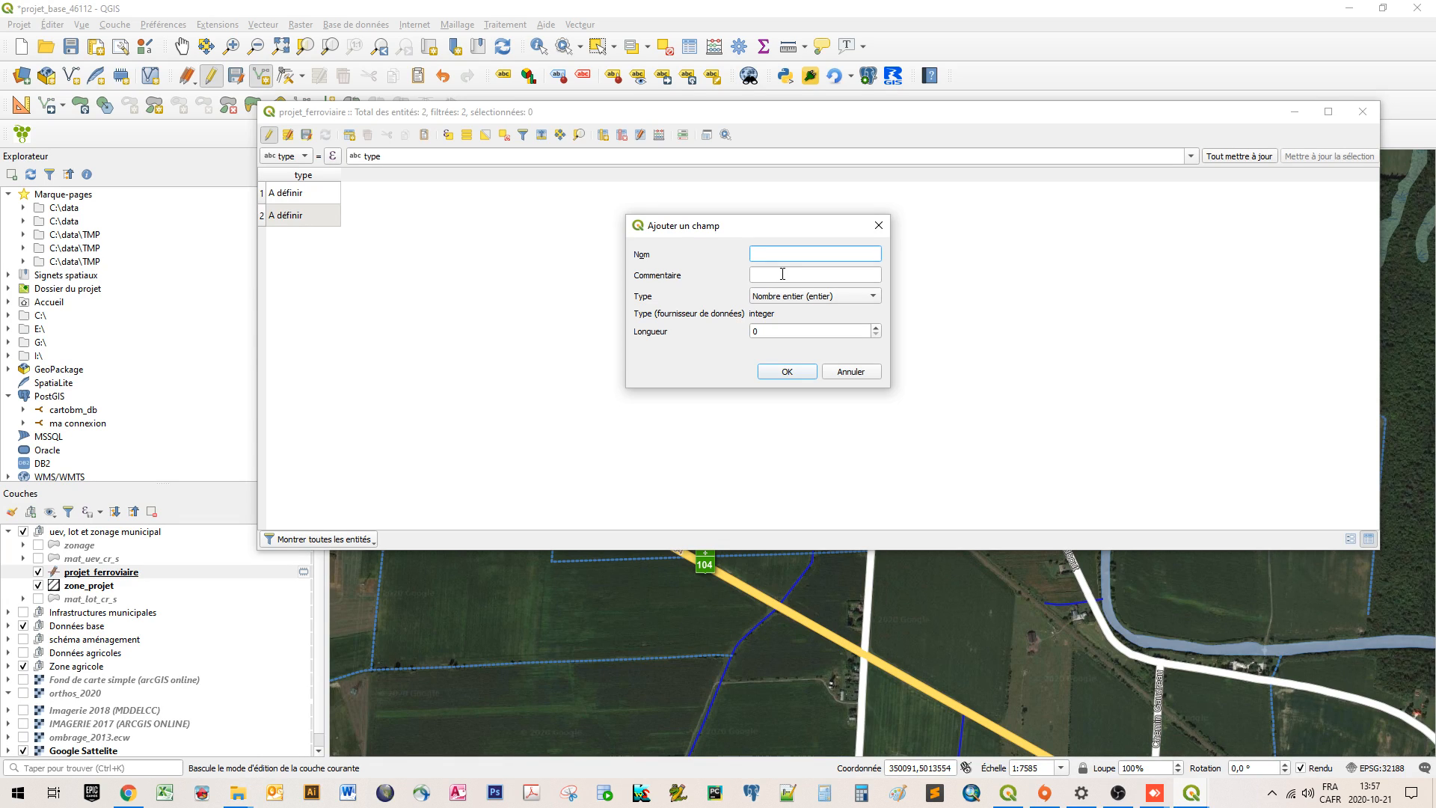
{"action": "type", "text": "founisseur"}
{"action": "left_click", "coordinate": [782, 273]}
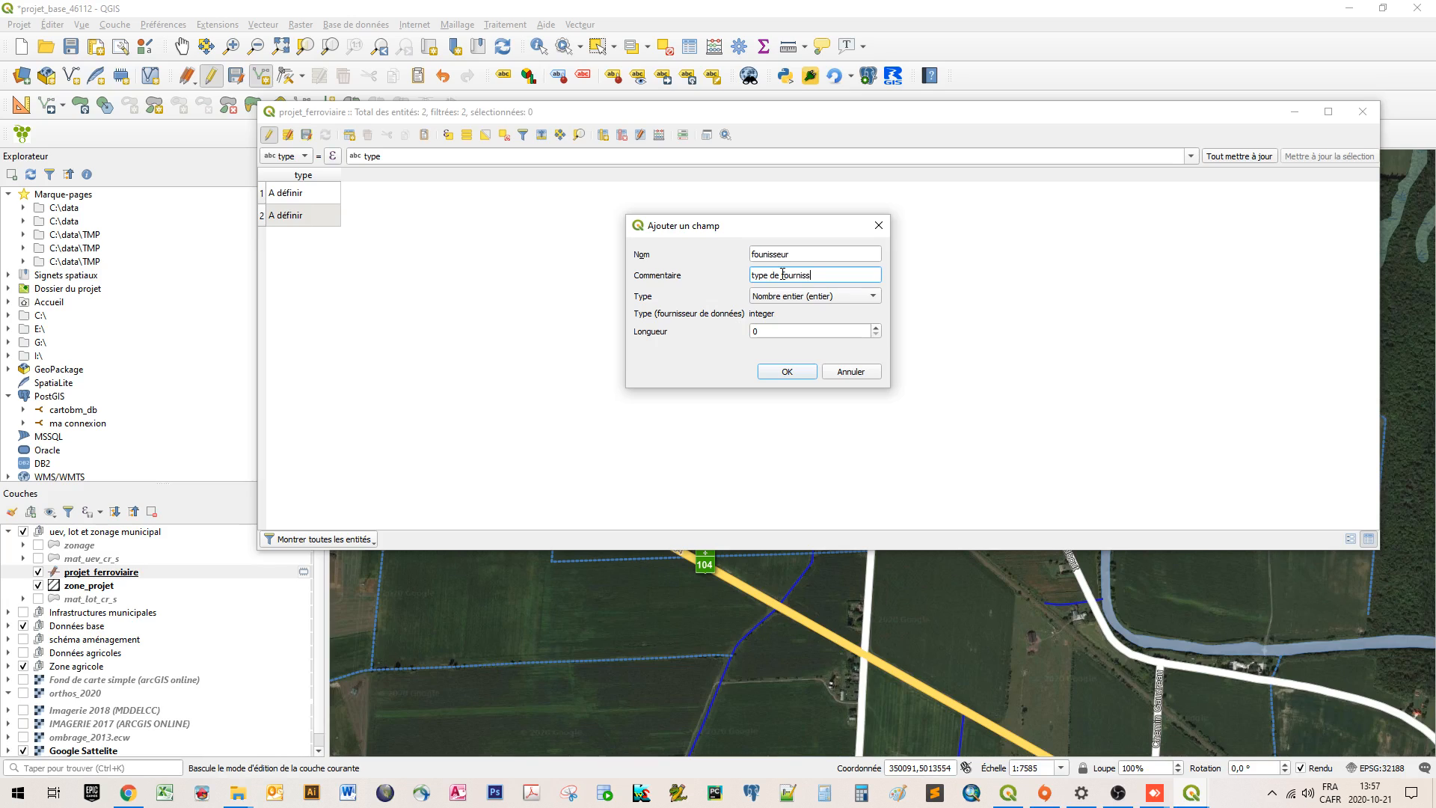
{"action": "type", "text": "type de fournisseur"}
Step: Set the founisseur field's type to Texte (chaîne de caractères) with length 50 and add it to the table
{"action": "left_click", "coordinate": [794, 298]}
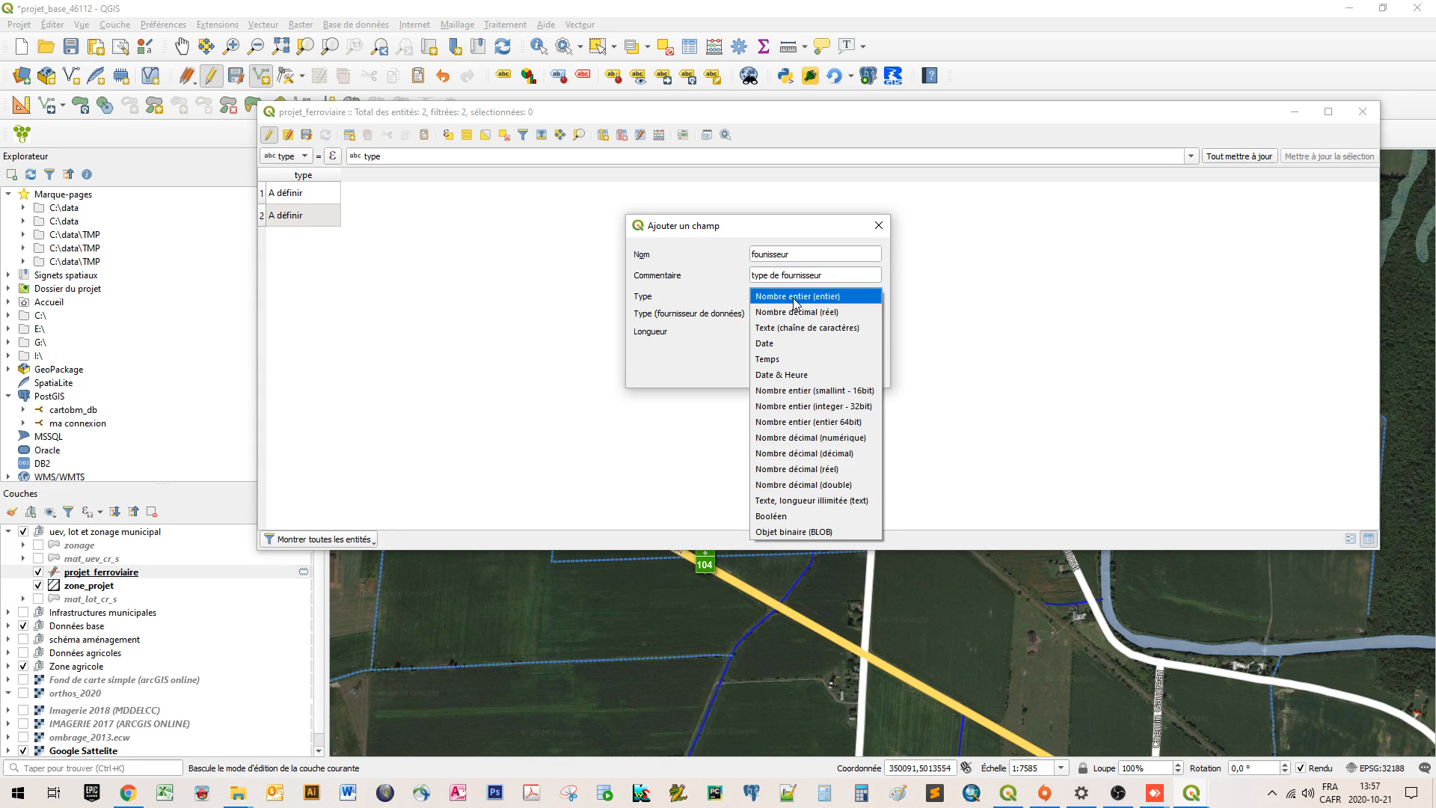
{"action": "left_click", "coordinate": [786, 334]}
{"action": "left_click", "coordinate": [769, 332]}
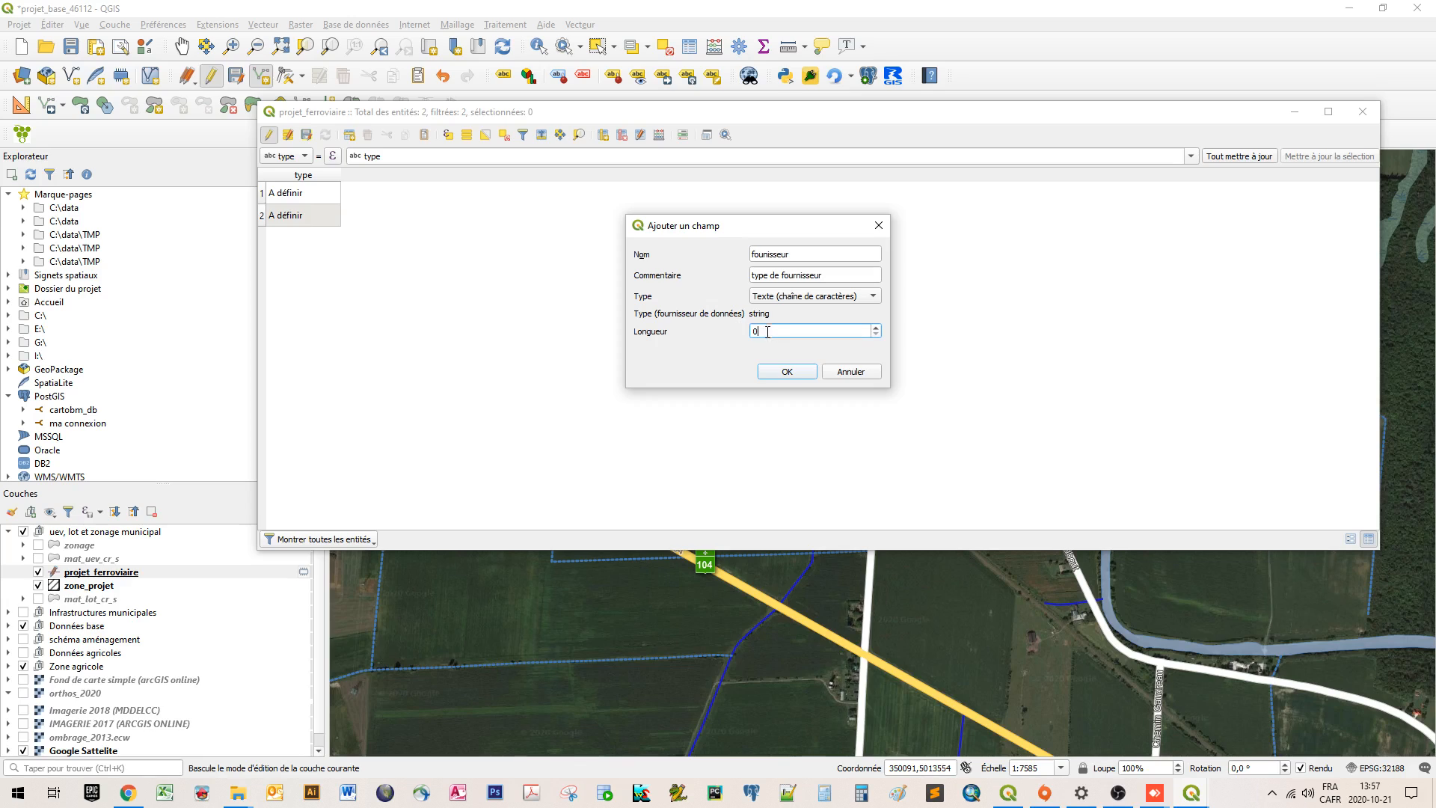
{"action": "type", "text": "50"}
{"action": "left_click", "coordinate": [801, 372]}
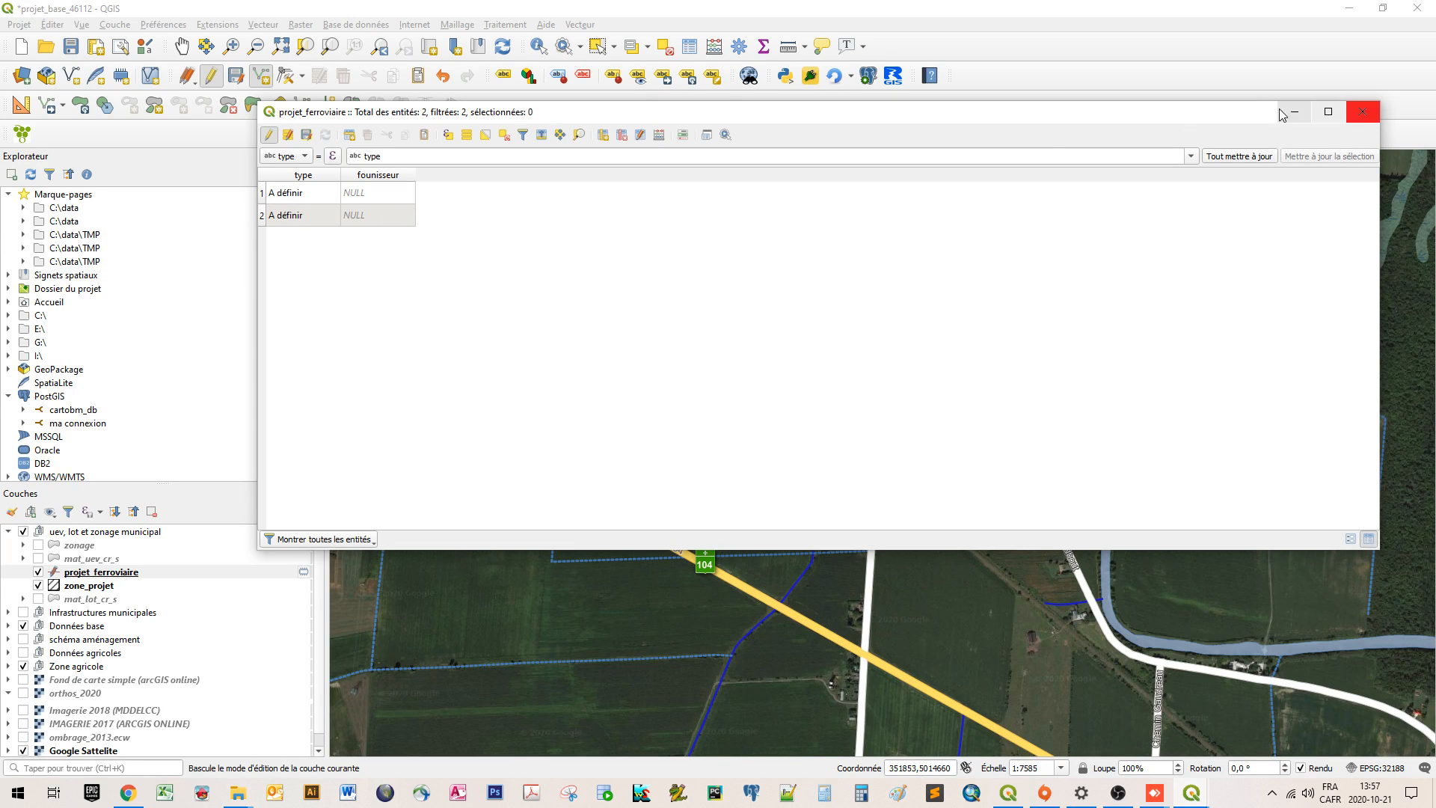
Step: Close the attribute table and digitize a third projet_ferroviaire line along the railway track southeast to the road crossing near Route 104
{"action": "left_click", "coordinate": [1363, 111]}
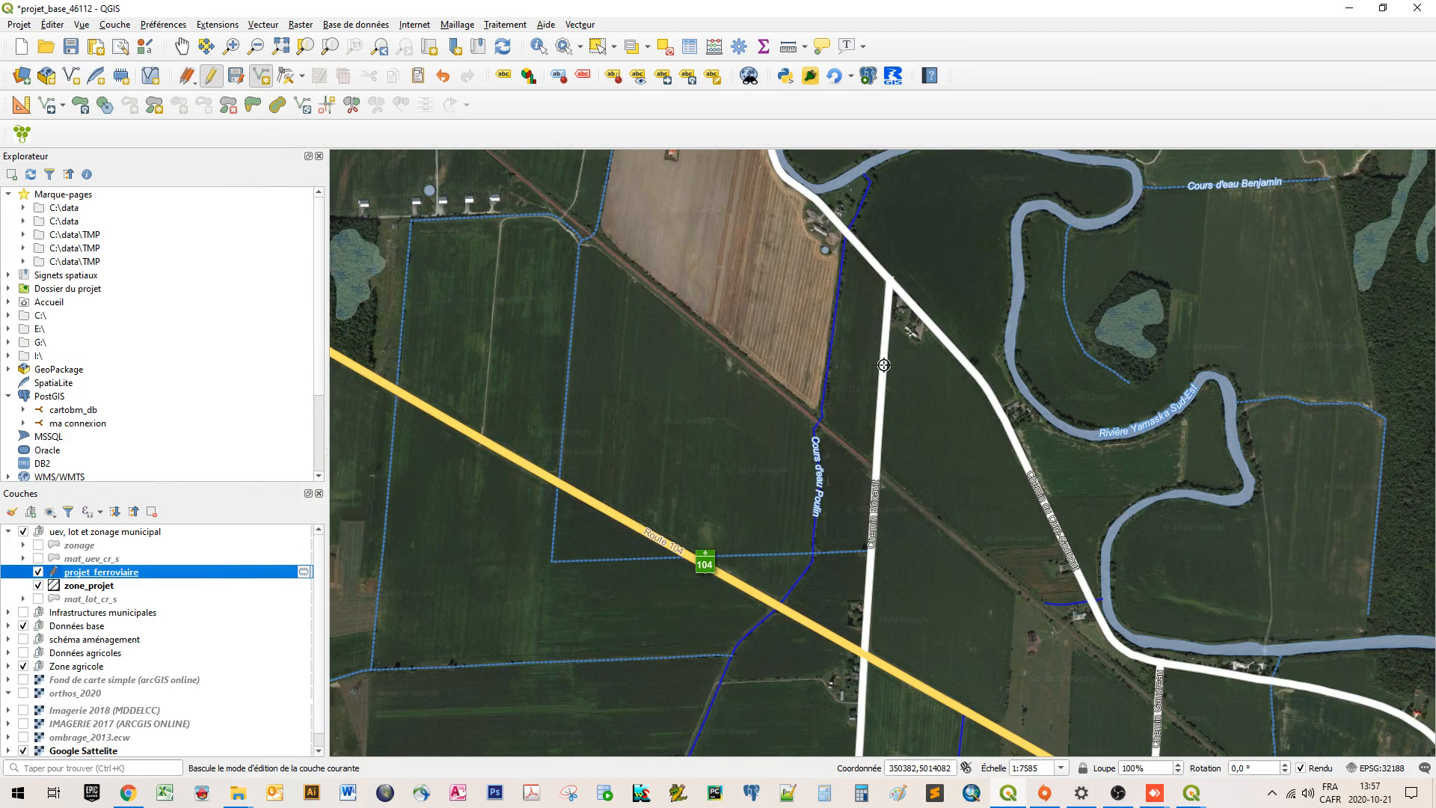
{"action": "left_click_drag", "start_coordinate": [981, 478], "coordinate": [686, 215]}
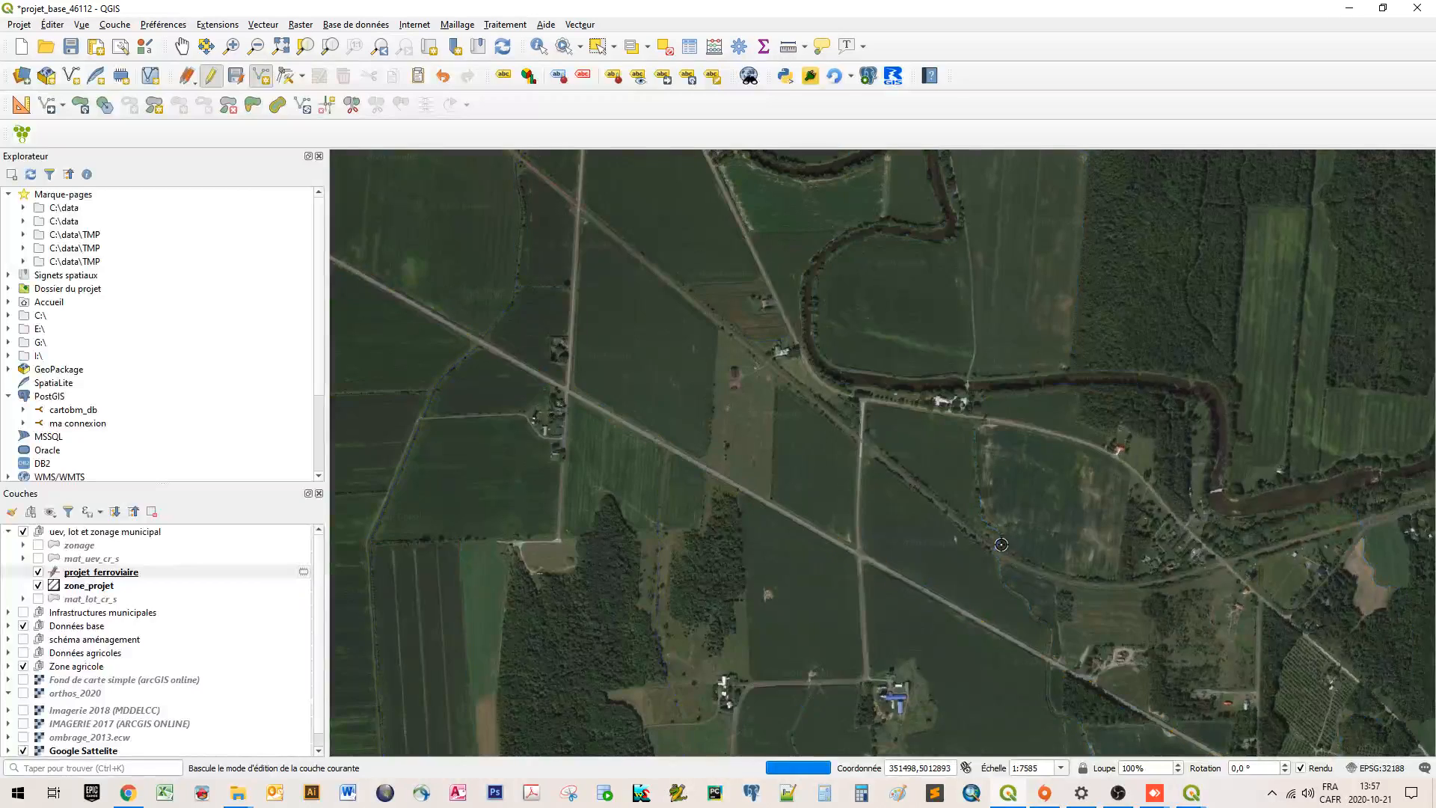
{"action": "left_click", "coordinate": [661, 274]}
{"action": "left_click", "coordinate": [841, 423]}
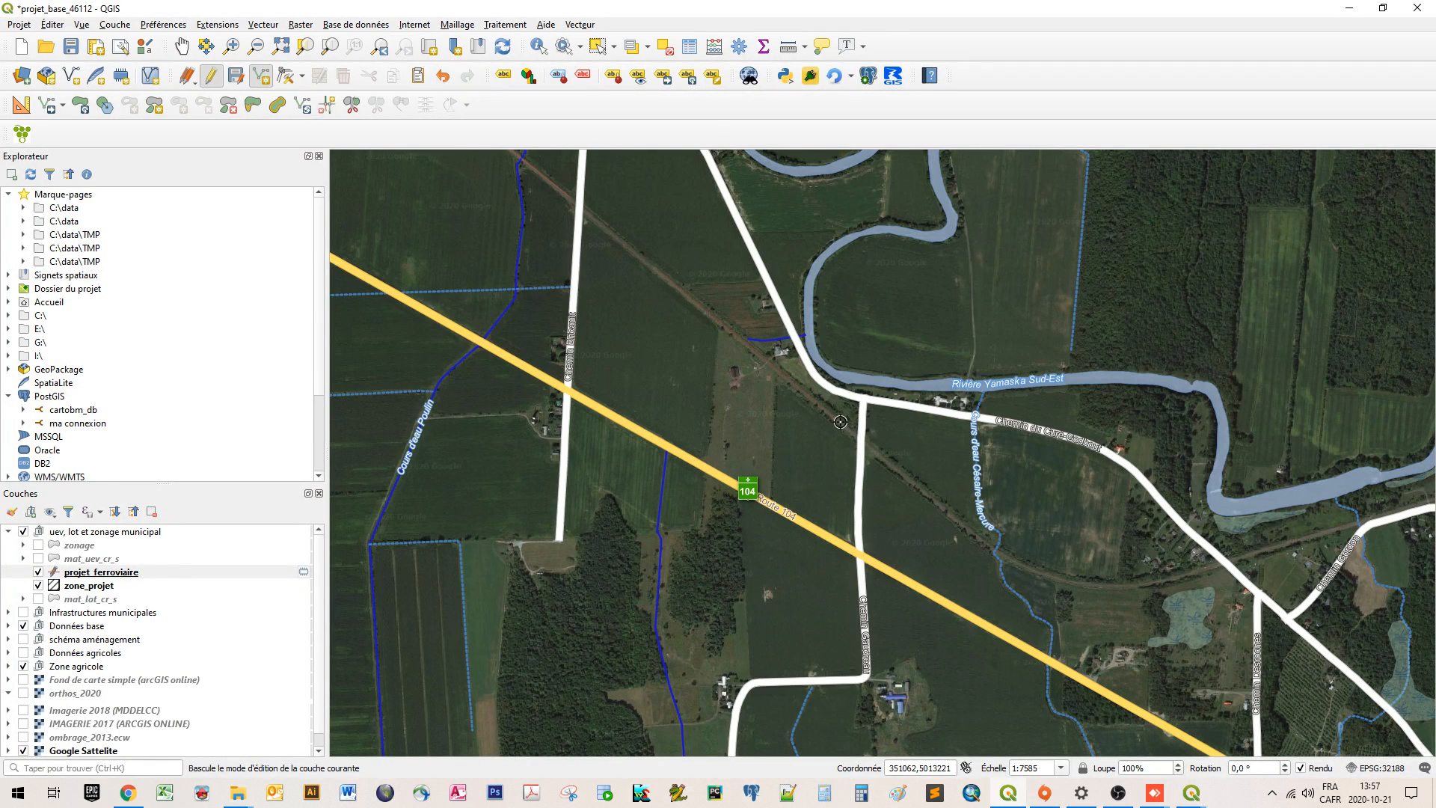
{"action": "left_click", "coordinate": [982, 538]}
{"action": "left_click", "coordinate": [1039, 574]}
{"action": "left_click", "coordinate": [1135, 584]}
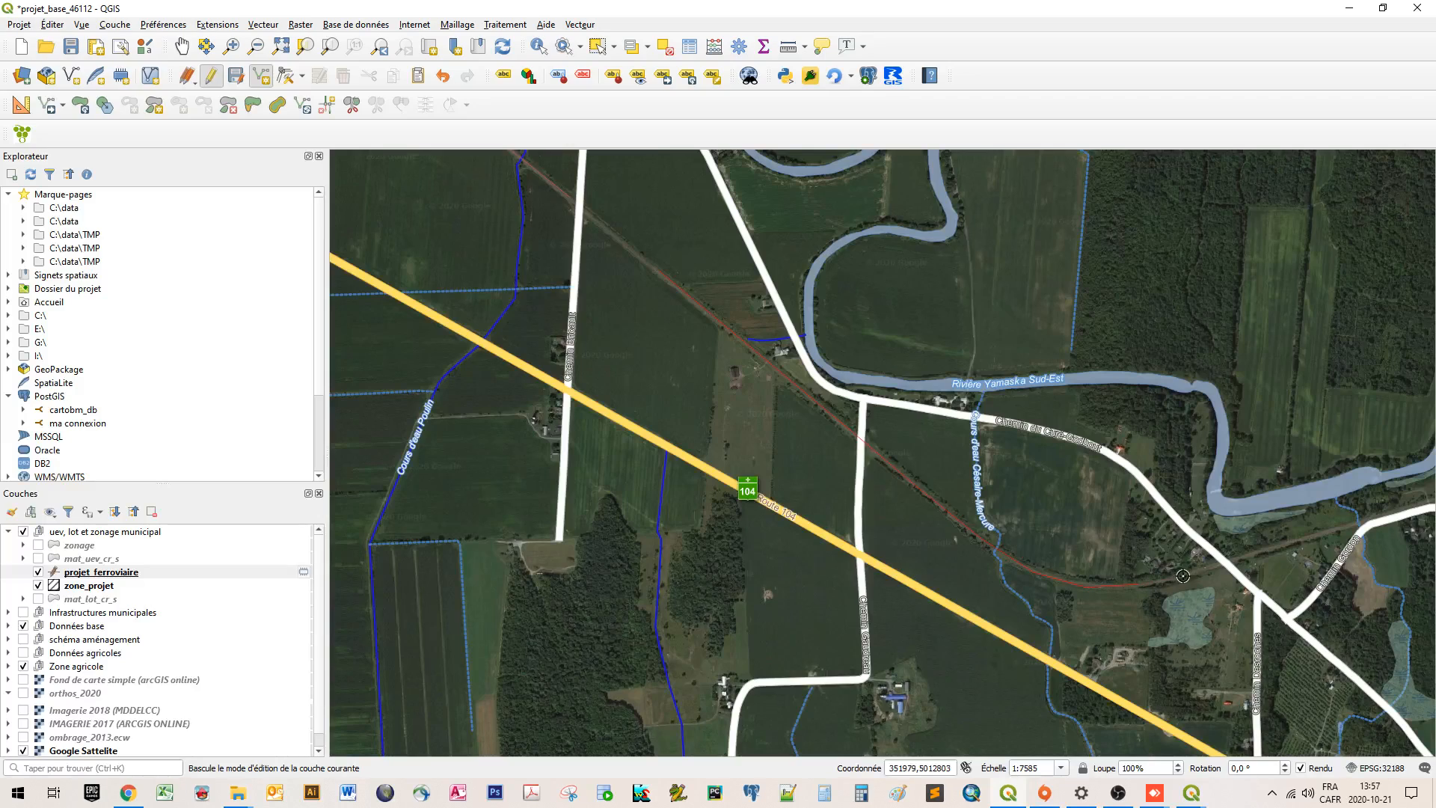
{"action": "right_click", "coordinate": [1248, 557]}
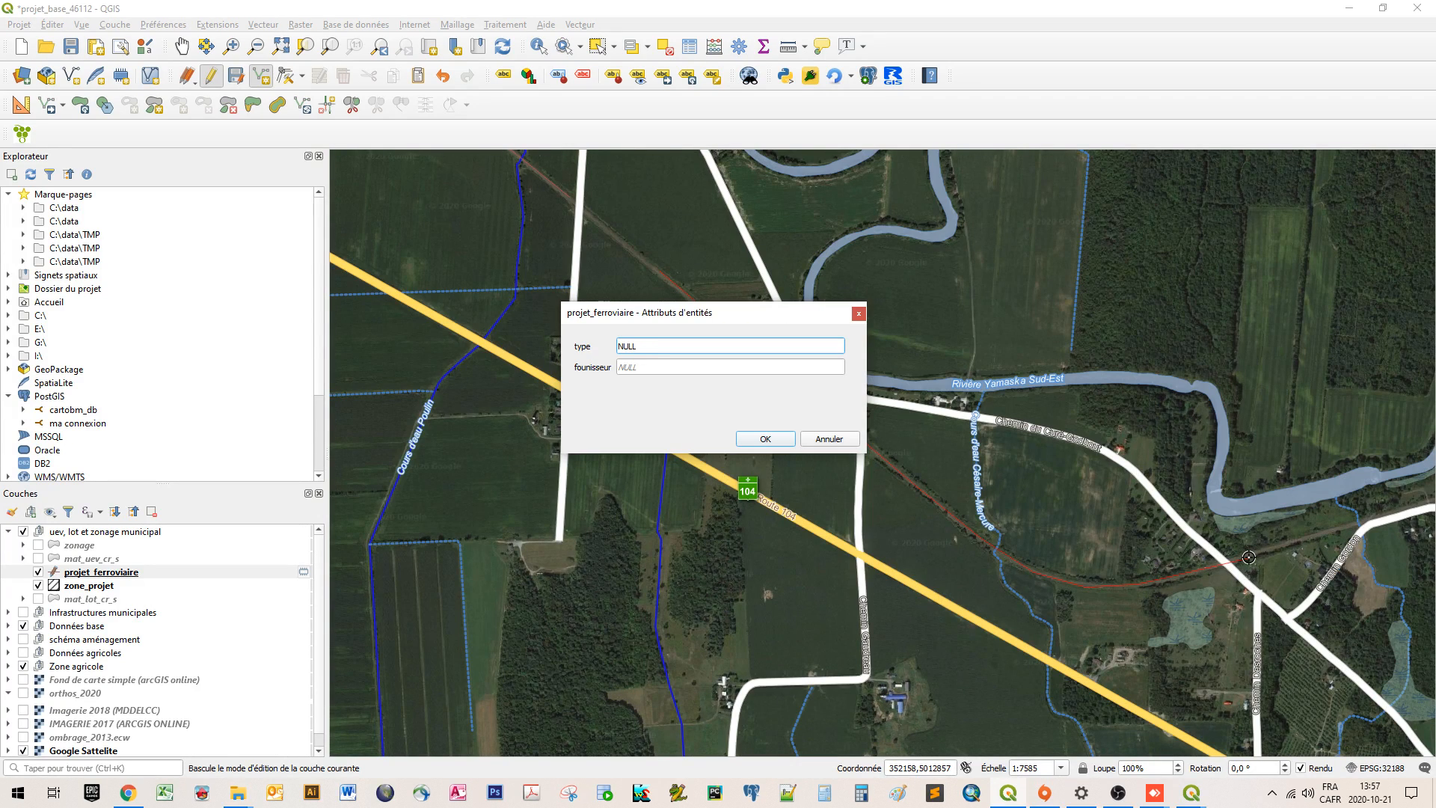
Step: Give the new line the type 'Travaux urgent' and the founisseur 'Canadien pacifique', and accept the attributes
{"action": "type", "text": "Tra"}
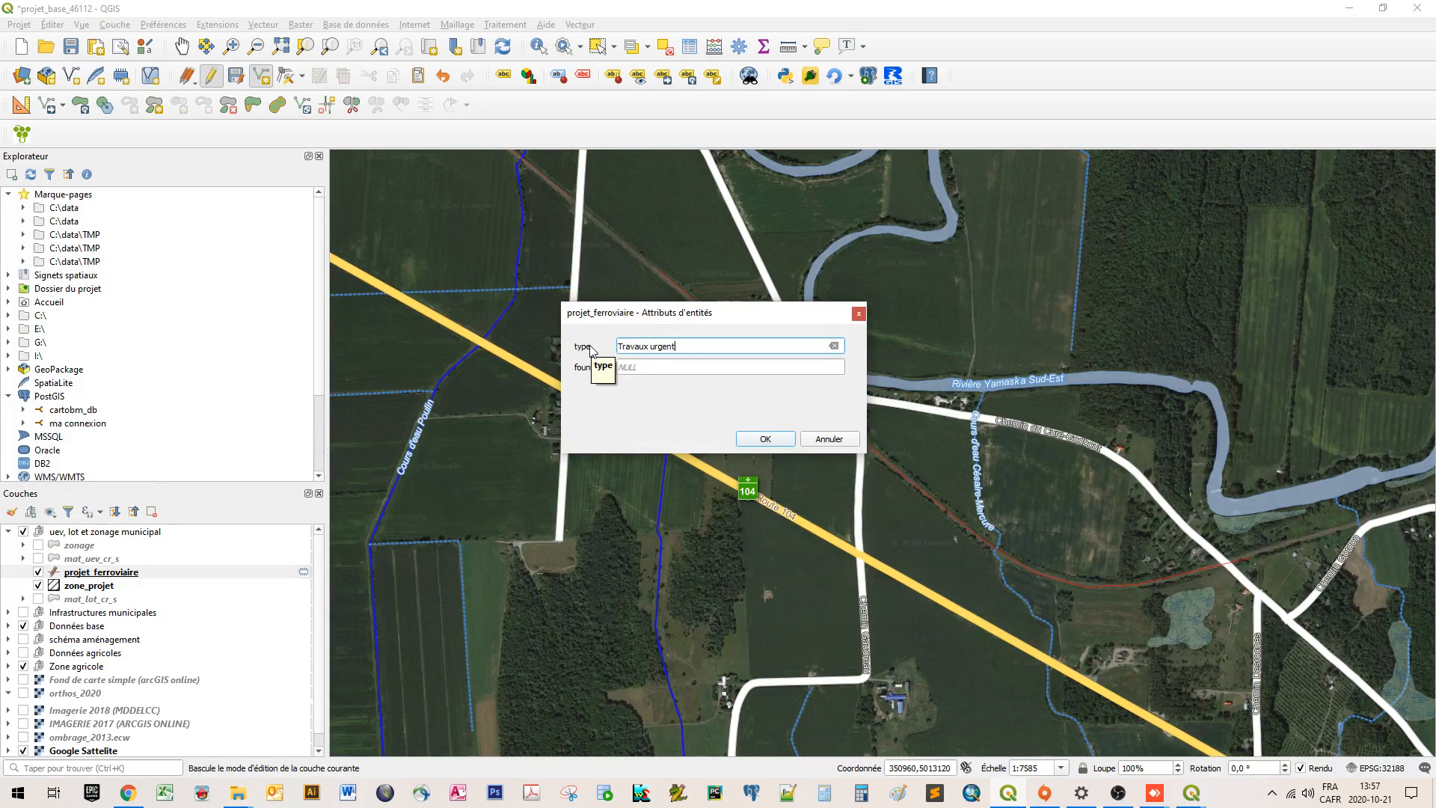
{"action": "type", "text": "vaux urgent"}
{"action": "left_click", "coordinate": [653, 371]}
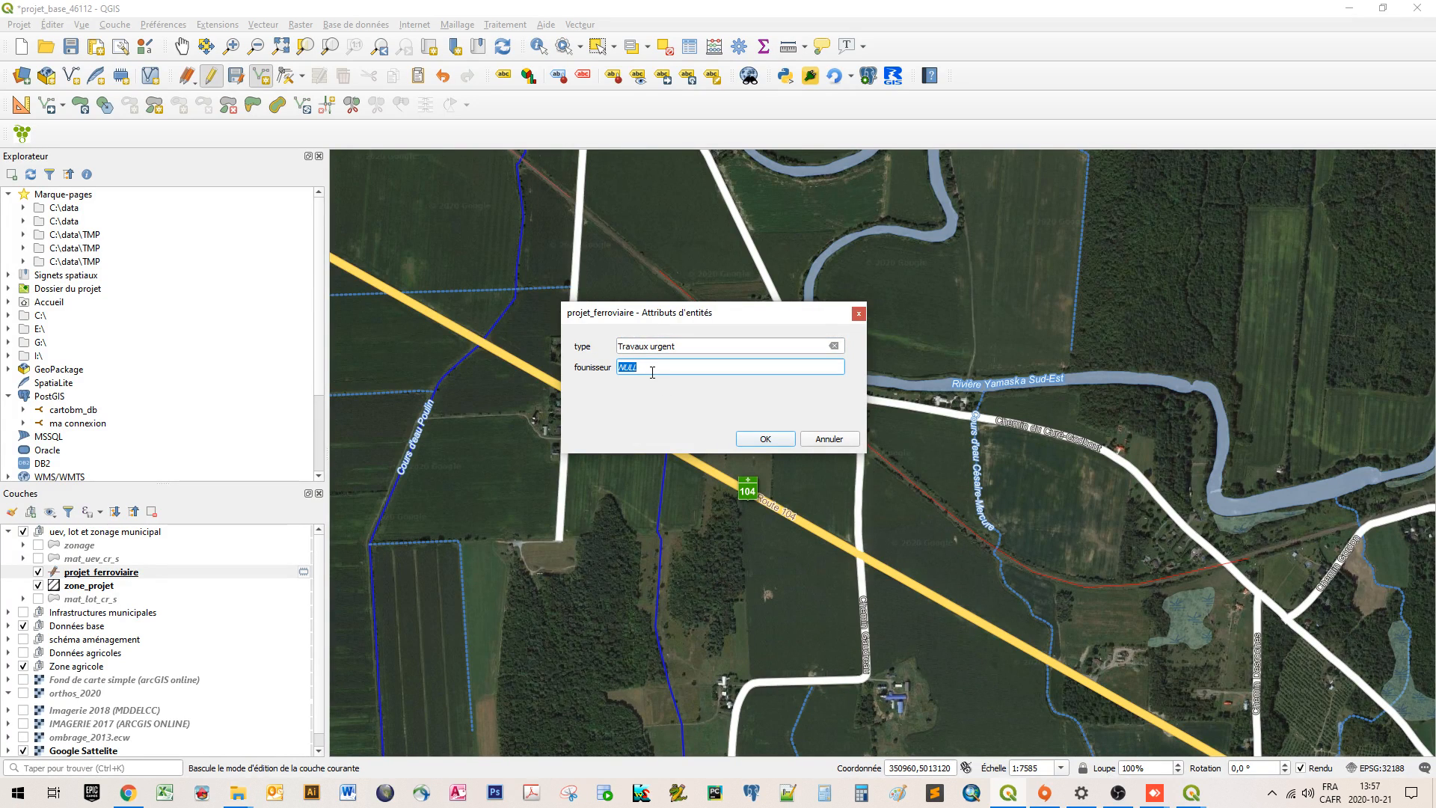
{"action": "type", "text": "Canadien pacifique"}
{"action": "left_click", "coordinate": [763, 438]}
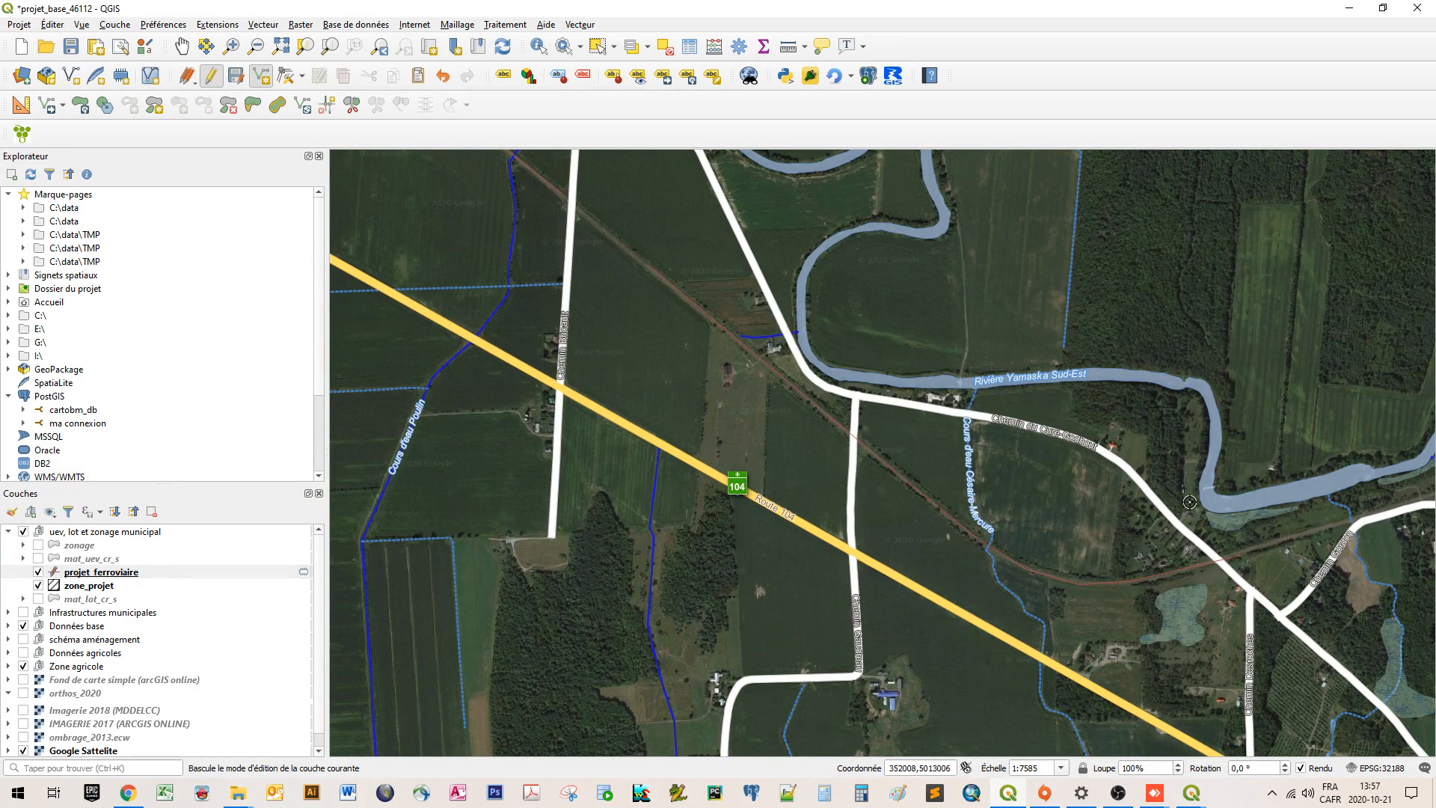
Step: End the editing session of the projet_ferroviaire layer and save its changes
{"action": "left_click_drag", "start_coordinate": [1271, 476], "coordinate": [837, 341]}
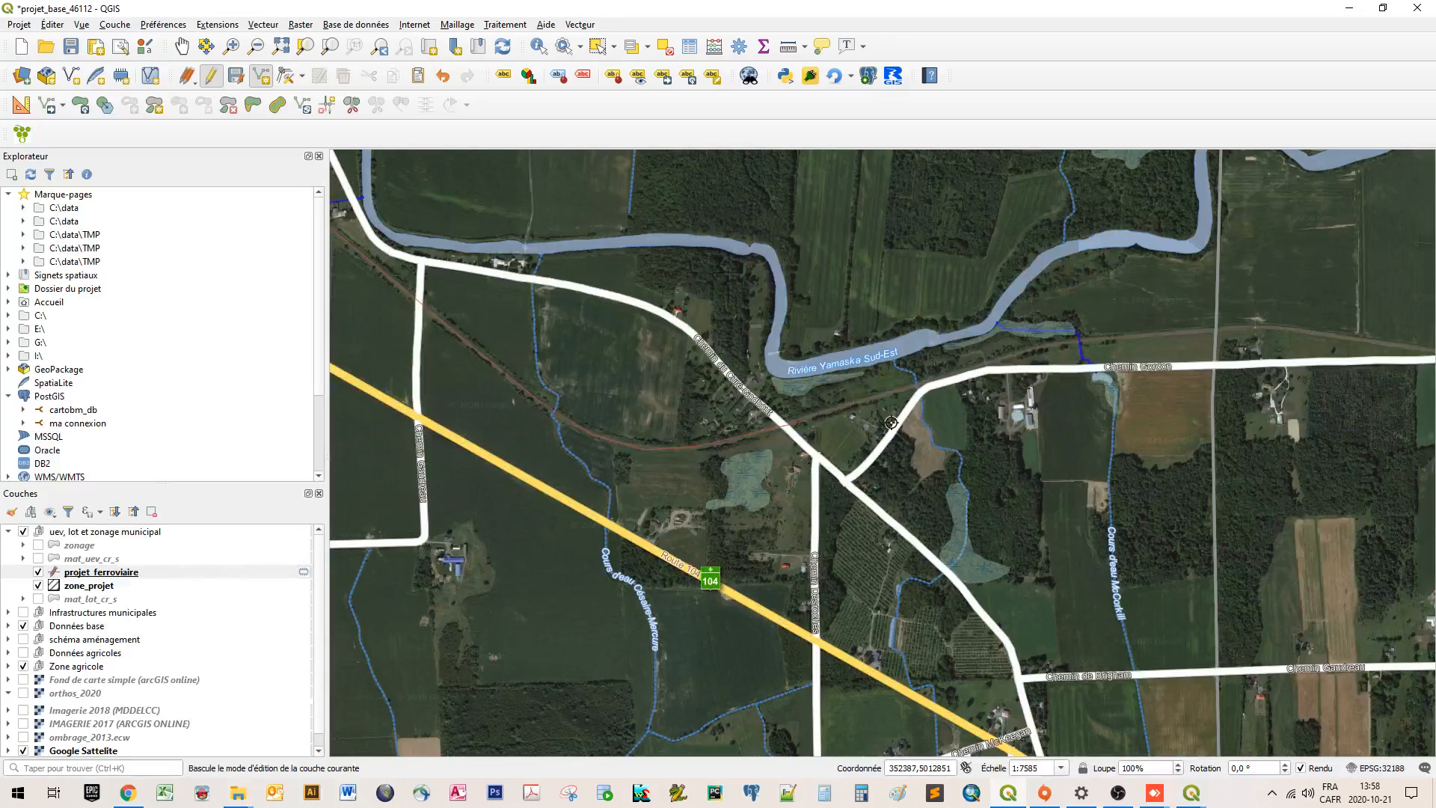
{"action": "left_click", "coordinate": [211, 77]}
{"action": "left_click", "coordinate": [701, 408]}
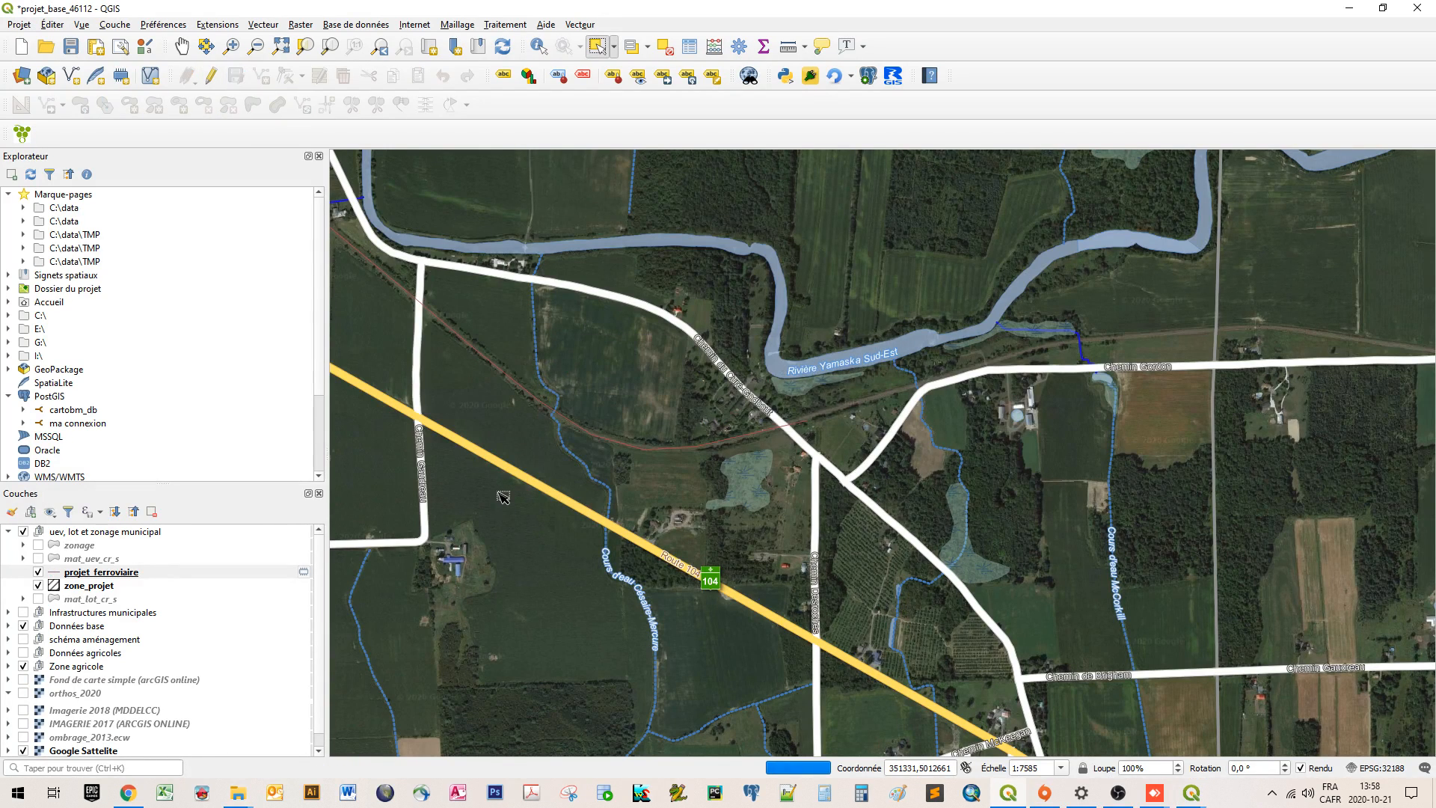
Step: Open the projet_ferroviaire attribute table, select the 'Travaux urgent' record and uncover the map to locate its line
{"action": "left_click", "coordinate": [88, 584]}
{"action": "left_click", "coordinate": [90, 572]}
{"action": "right_click", "coordinate": [88, 573]}
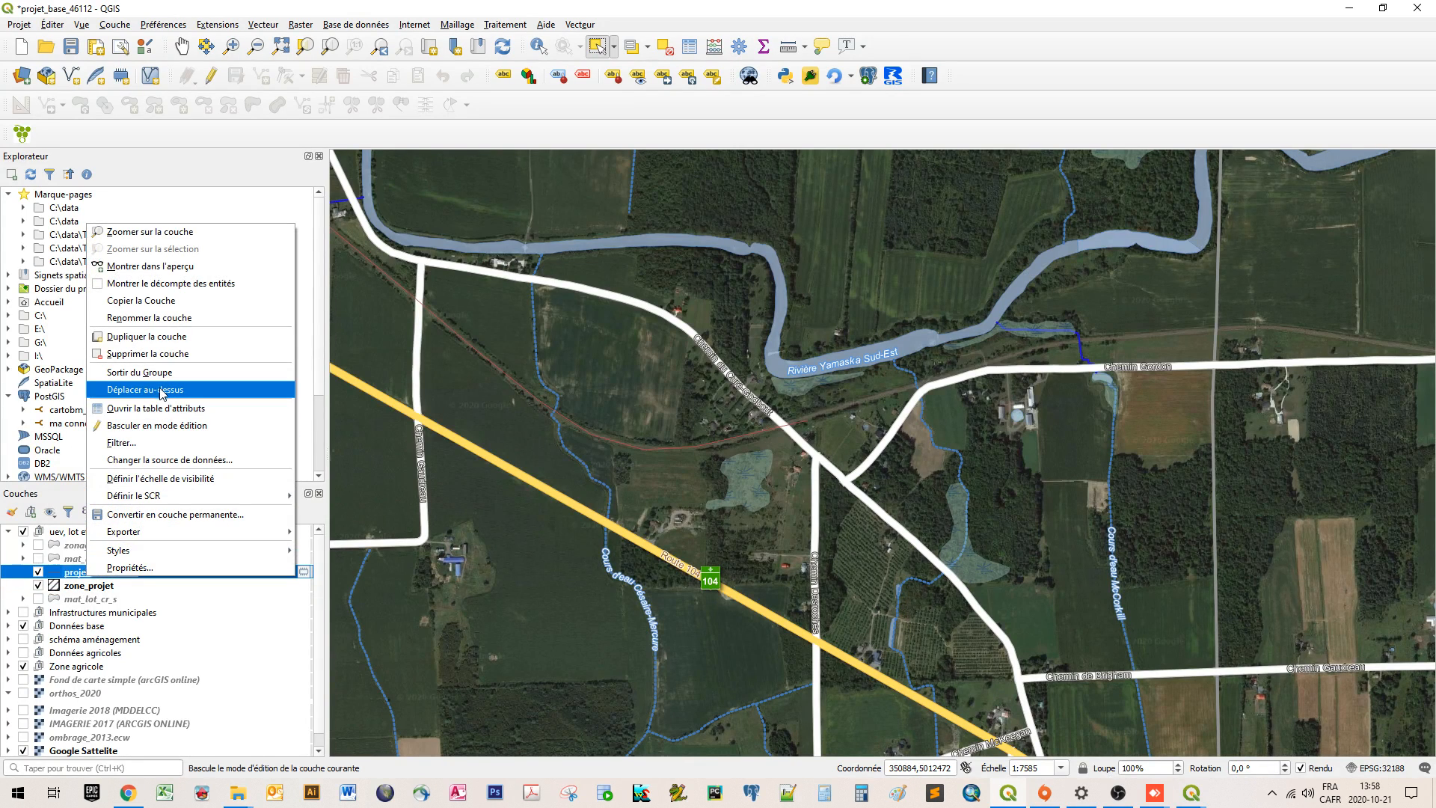
{"action": "left_click", "coordinate": [159, 408]}
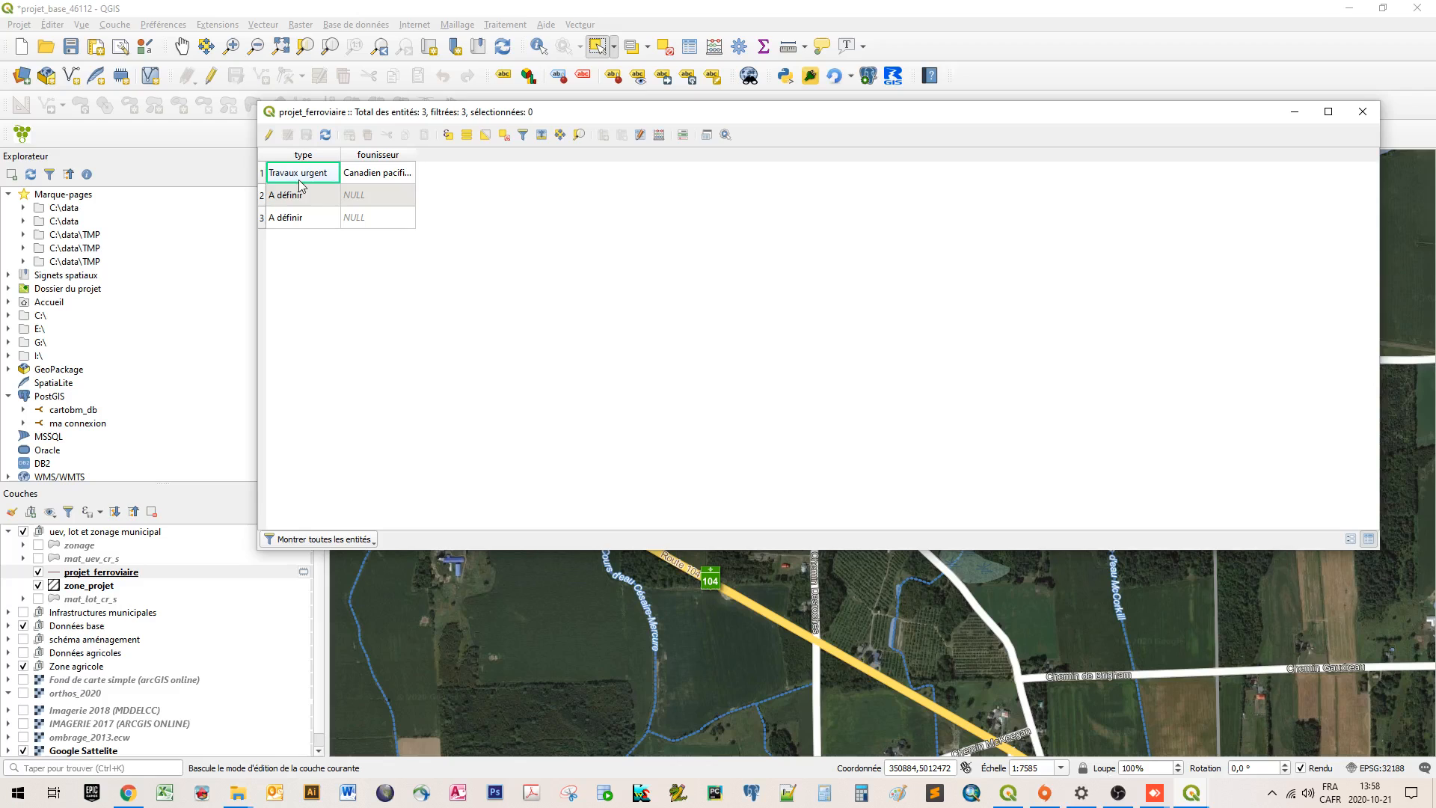
{"action": "left_click", "coordinate": [262, 172]}
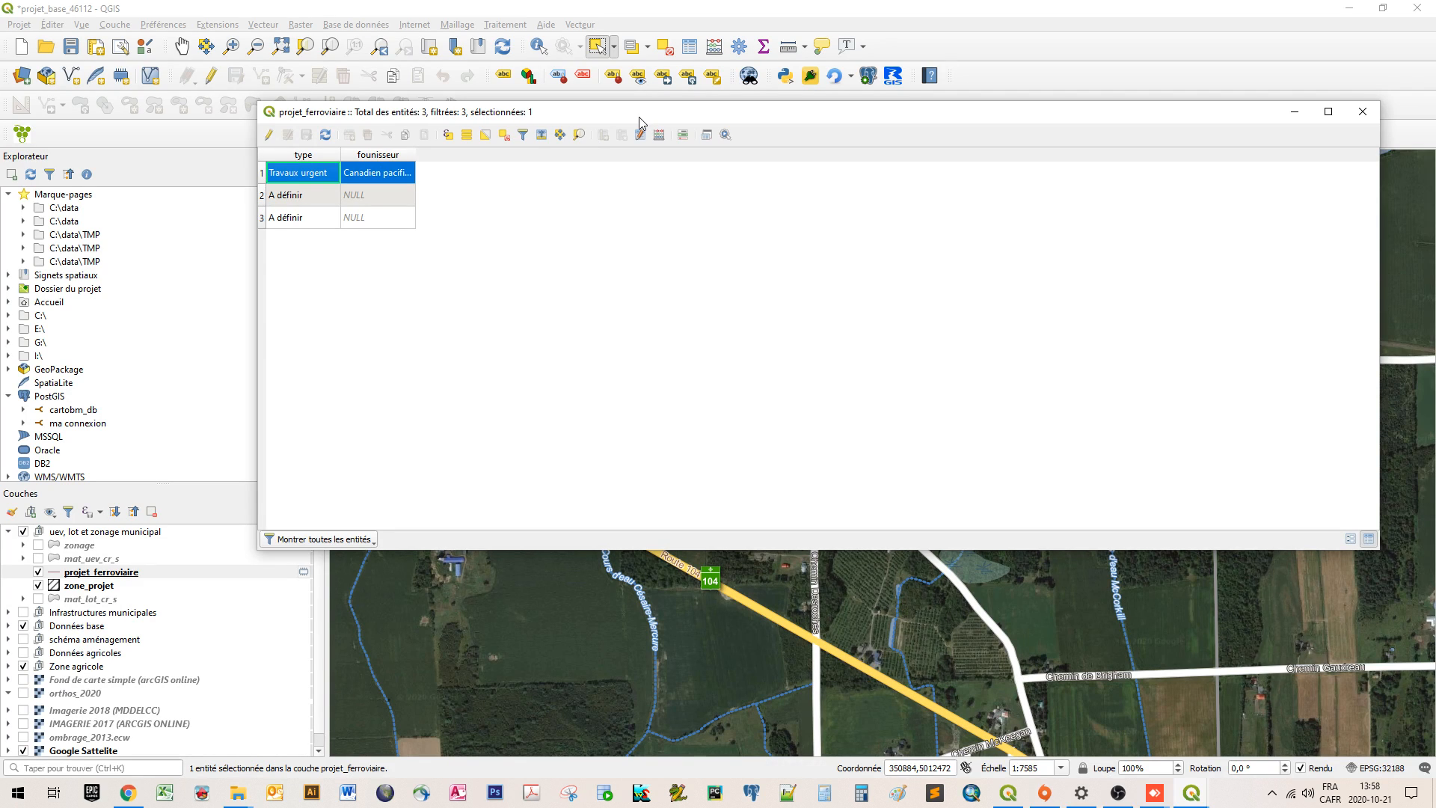
{"action": "left_click_drag", "start_coordinate": [640, 121], "coordinate": [665, 74]}
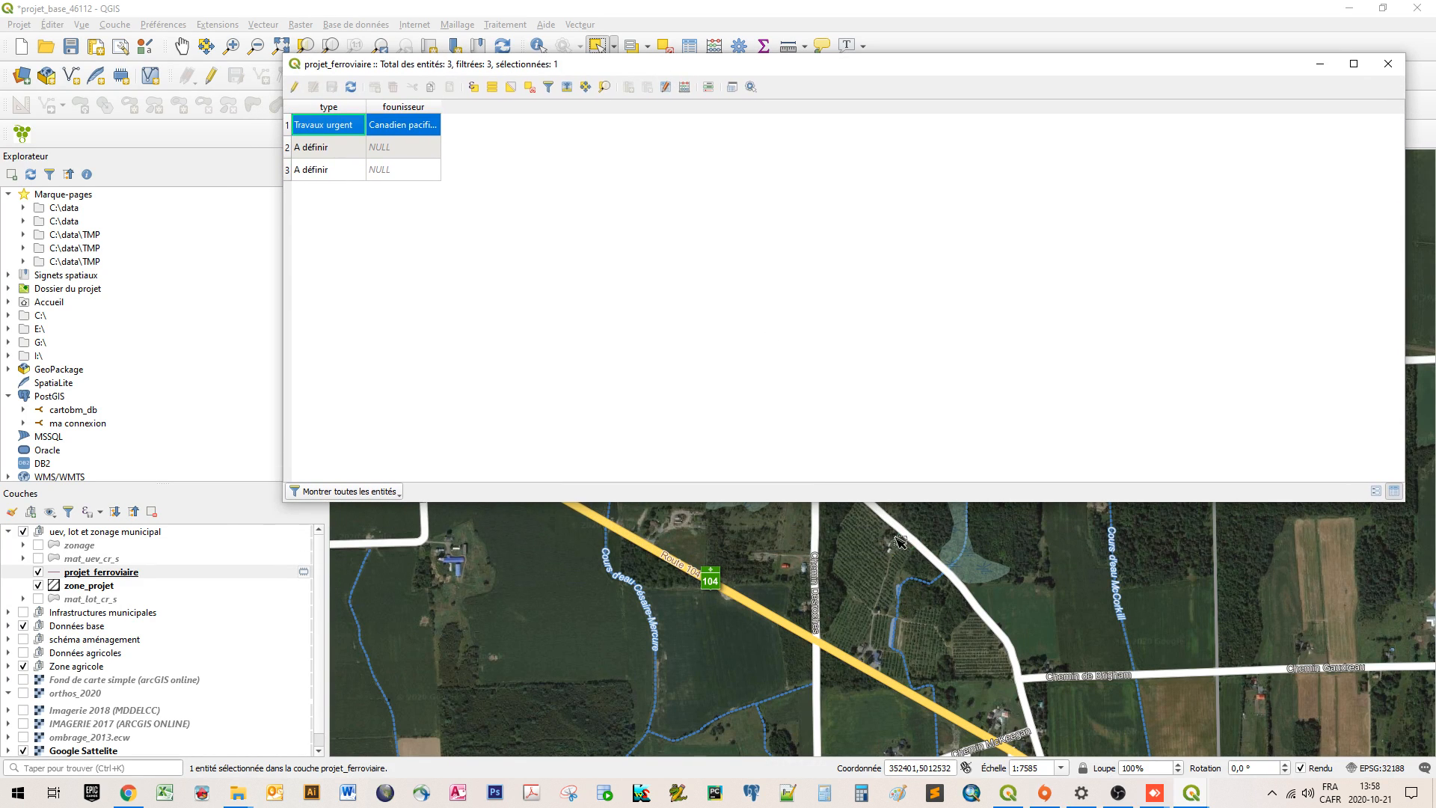
{"action": "left_click_drag", "start_coordinate": [883, 501], "coordinate": [829, 257]}
{"action": "left_click_drag", "start_coordinate": [547, 408], "coordinate": [760, 608]}
{"action": "left_click_drag", "start_coordinate": [449, 343], "coordinate": [785, 573]}
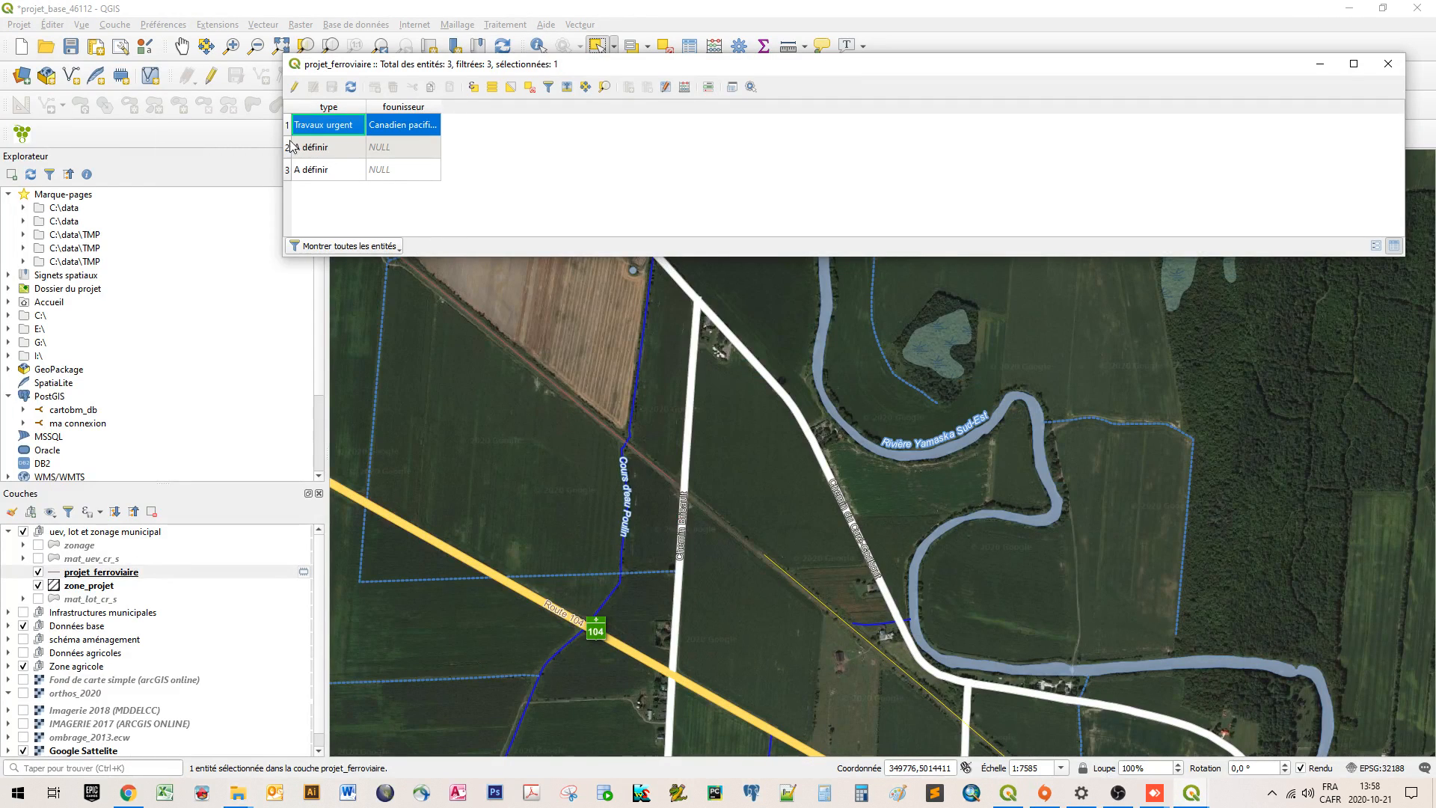
Step: Zoom the map to the third record's line and select that record in the attribute table
{"action": "left_click", "coordinate": [289, 148]}
{"action": "right_click", "coordinate": [330, 176]}
{"action": "left_click", "coordinate": [383, 218]}
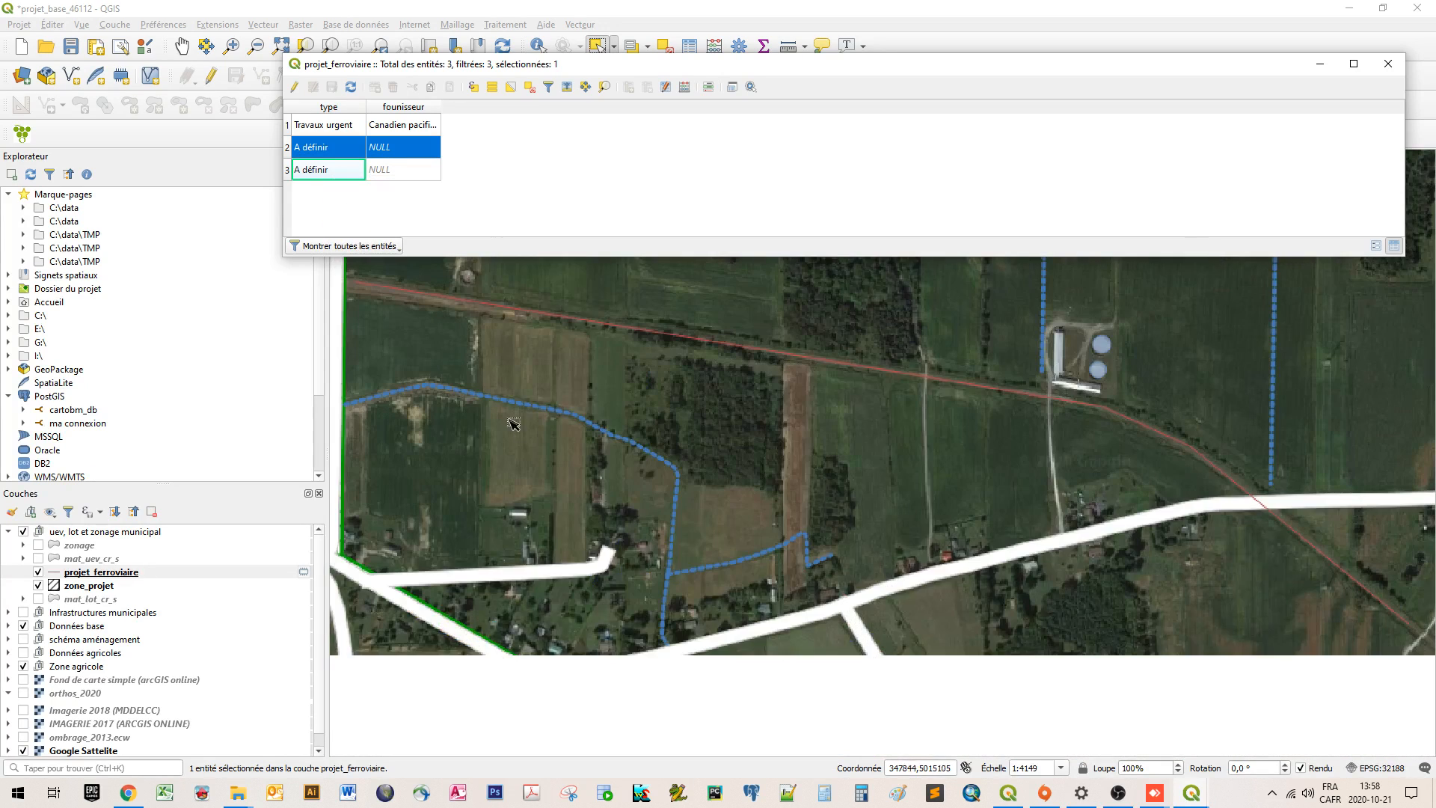
{"action": "left_click", "coordinate": [288, 170]}
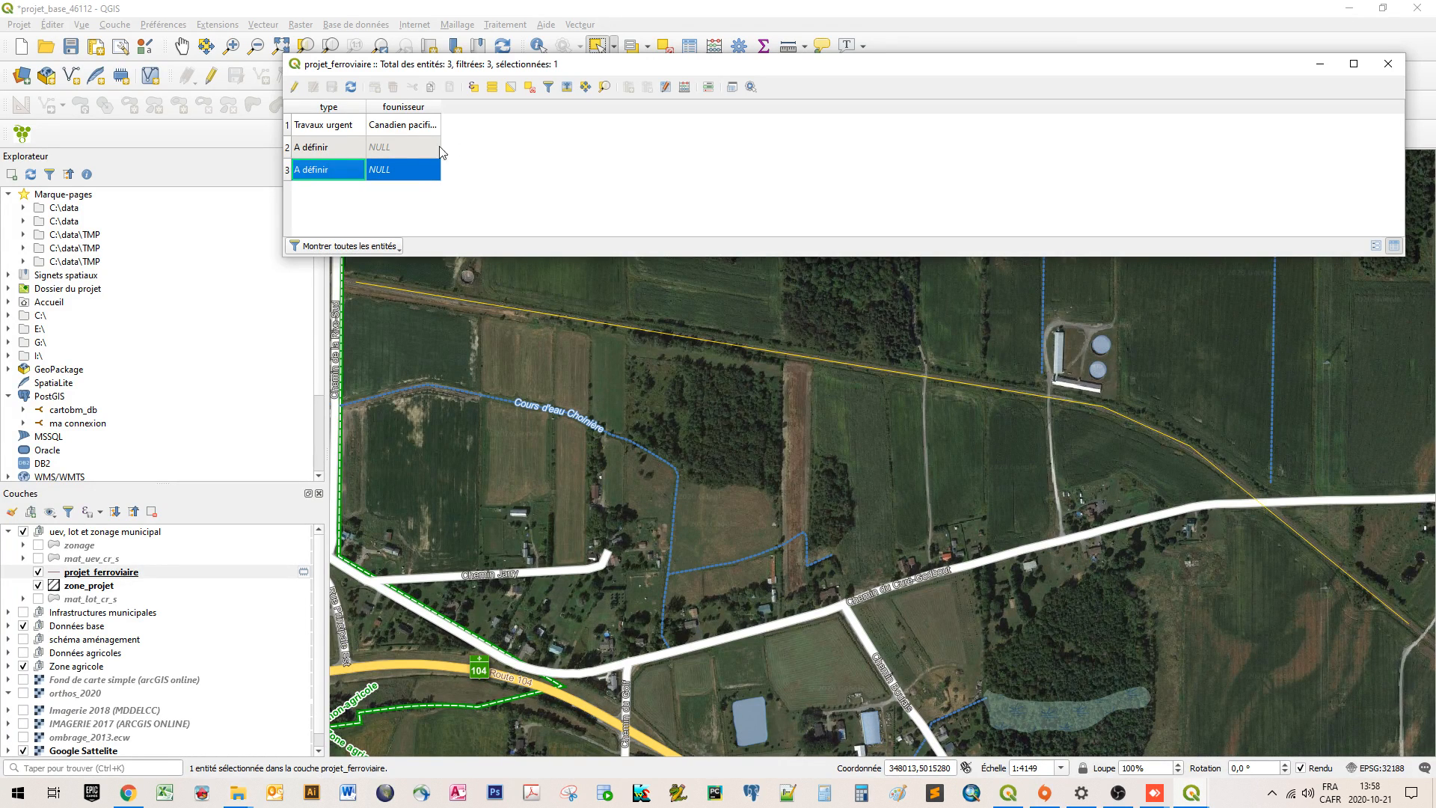
{"action": "left_click", "coordinate": [395, 171]}
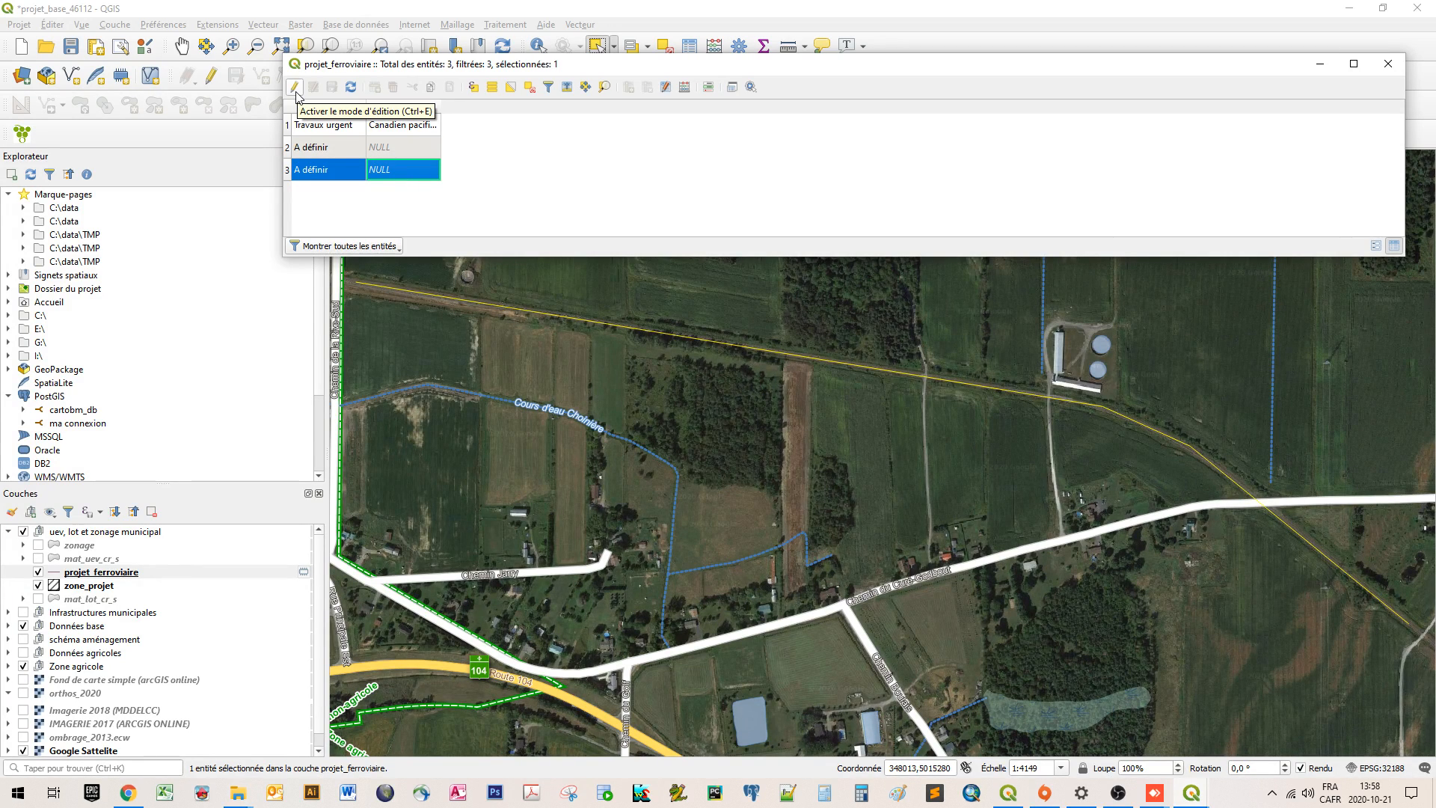
Step: Enable editing in the attribute table and set the third record's founisseur to 'Canadien pacifique'
{"action": "left_click", "coordinate": [296, 88]}
{"action": "double_click", "coordinate": [402, 169]}
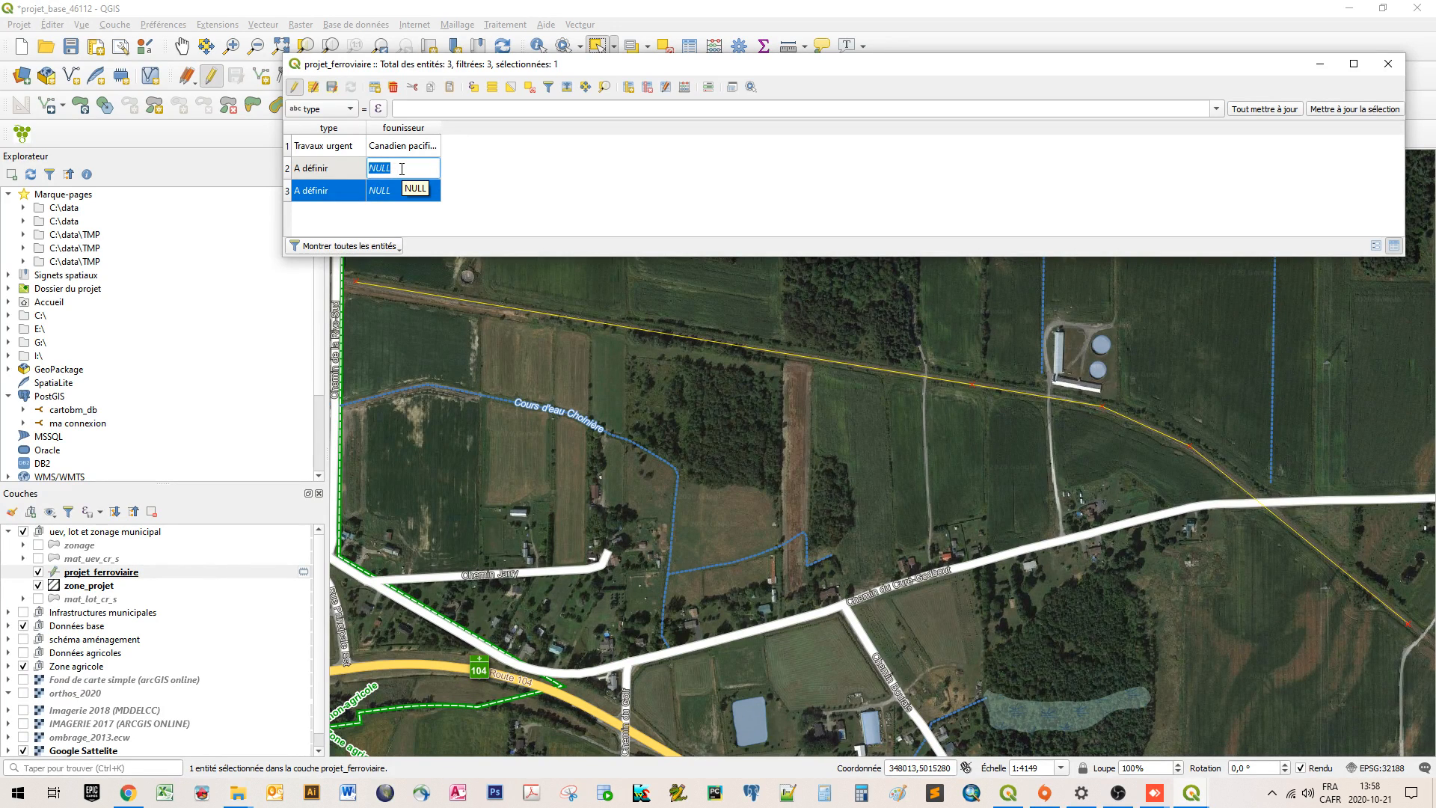
{"action": "double_click", "coordinate": [309, 172]}
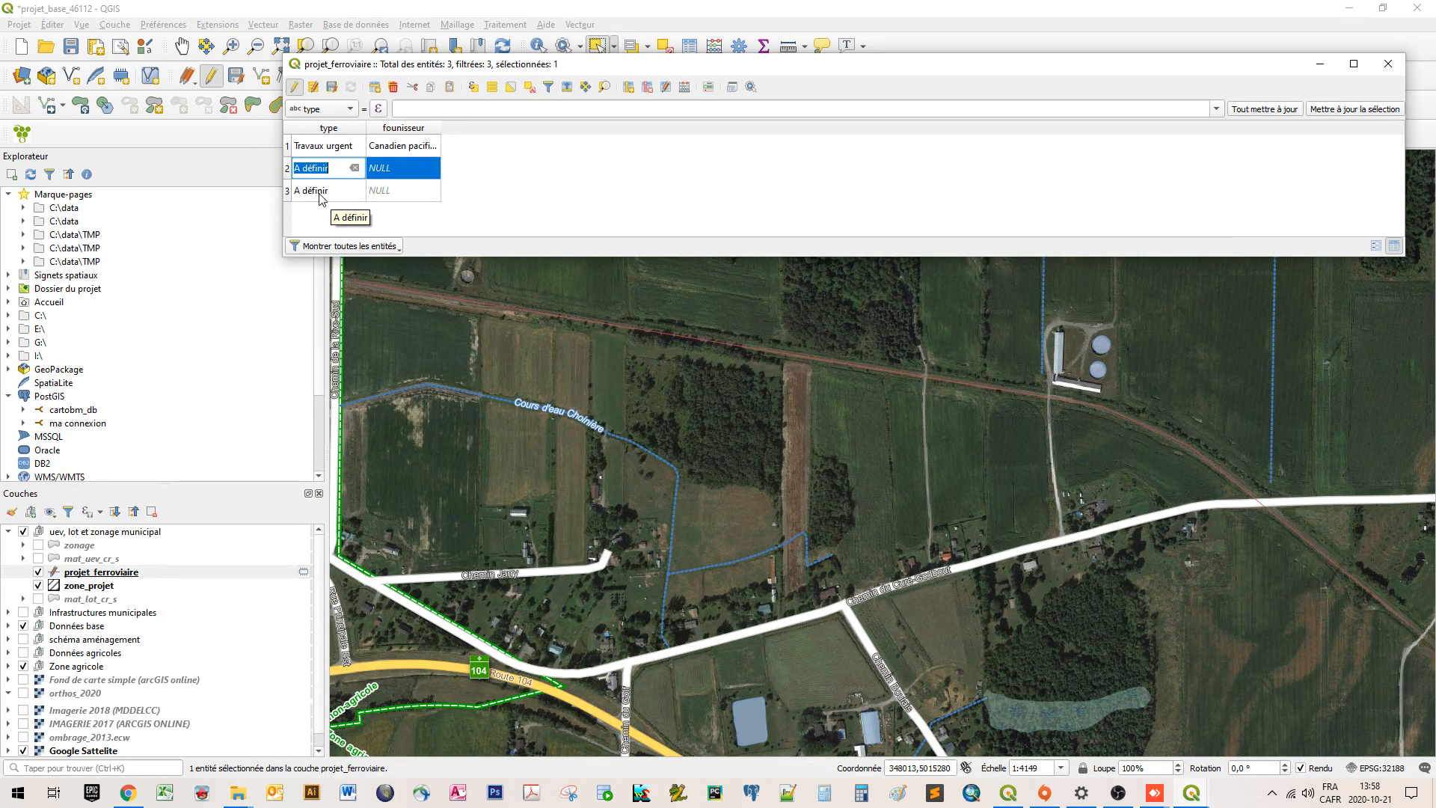
{"action": "left_click", "coordinate": [287, 191]}
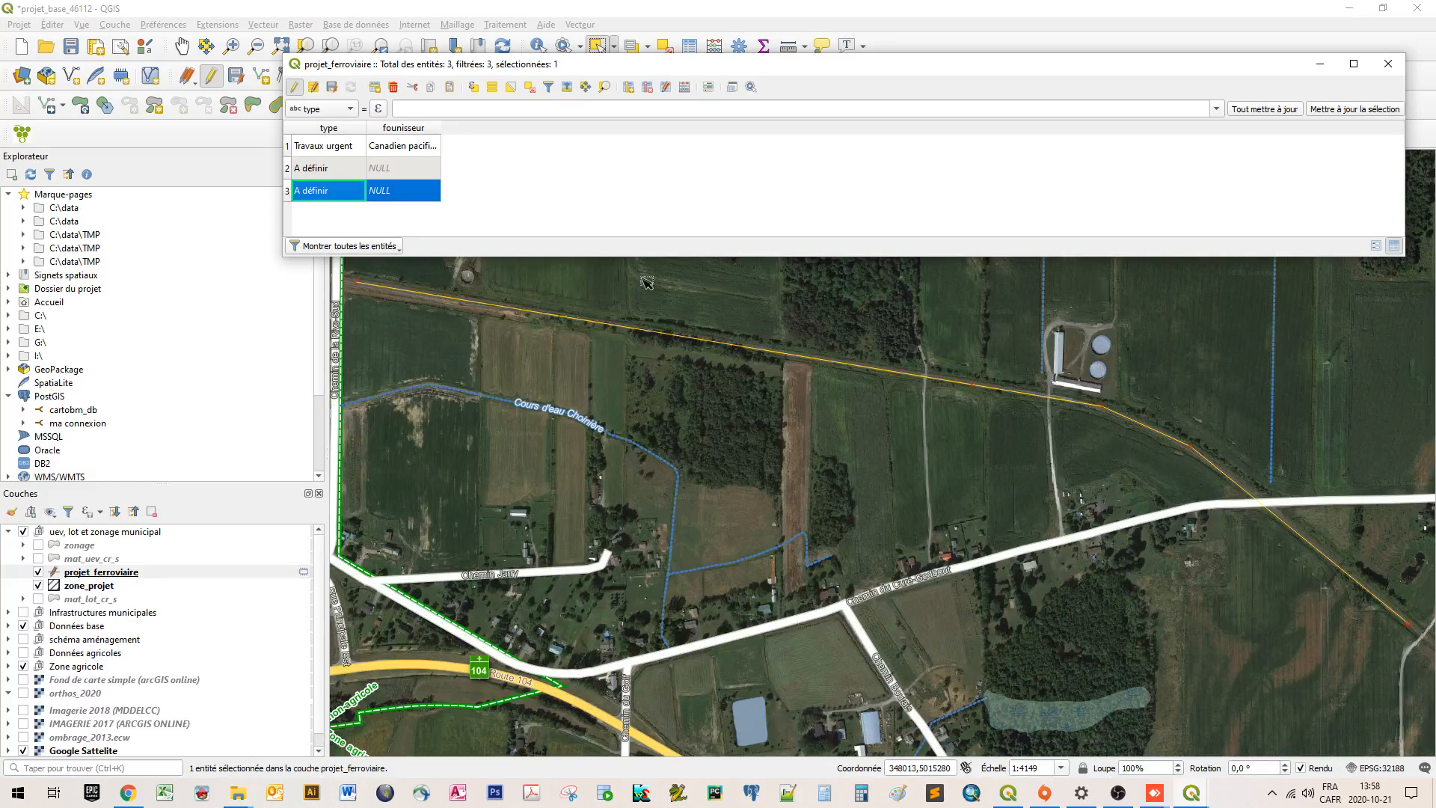
{"action": "double_click", "coordinate": [396, 188]}
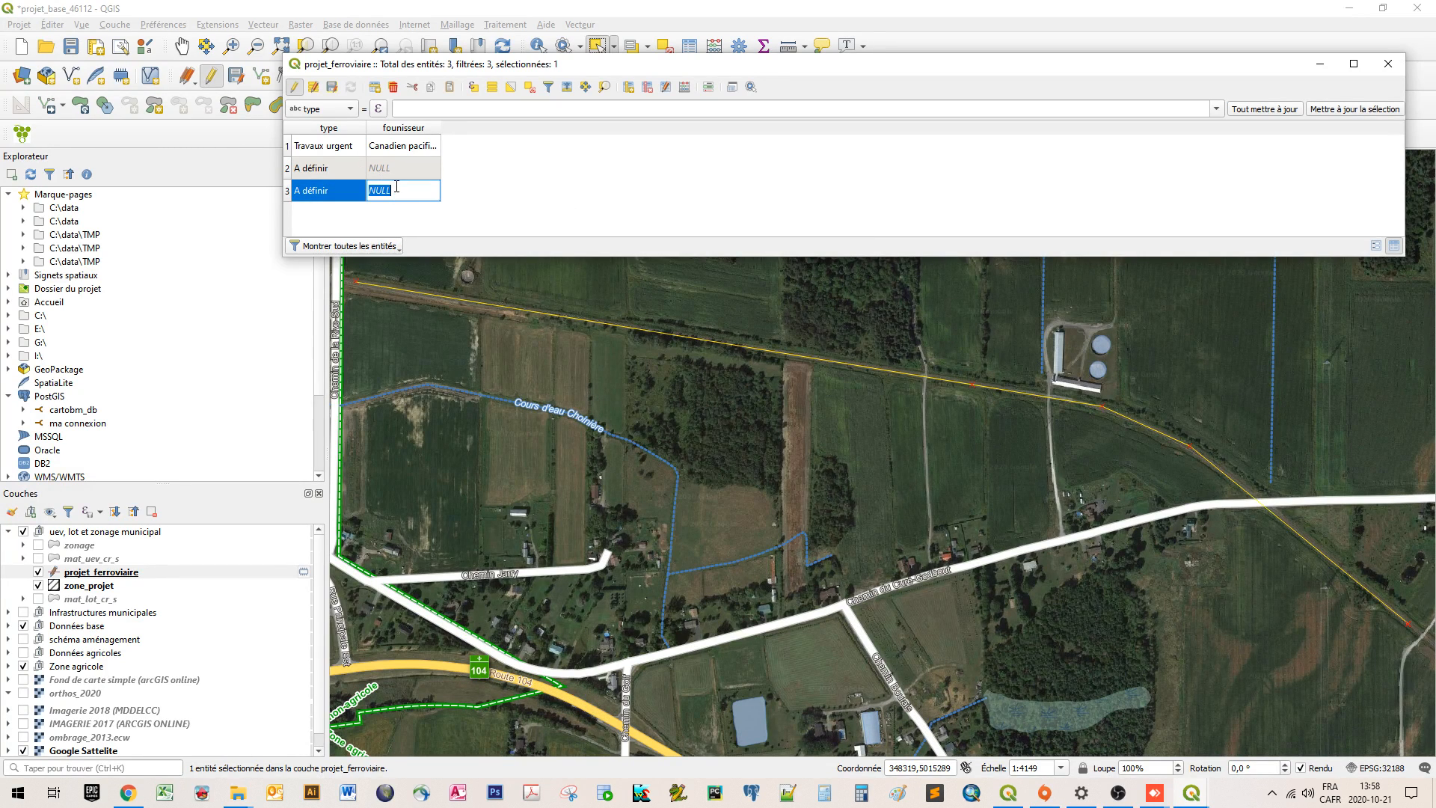
{"action": "type", "text": "Cana"}
{"action": "type", "text": "dien pacifique"}
Step: Center the map on the second record's line and set that record's founisseur to 'Via Rail'
{"action": "left_click", "coordinate": [288, 171]}
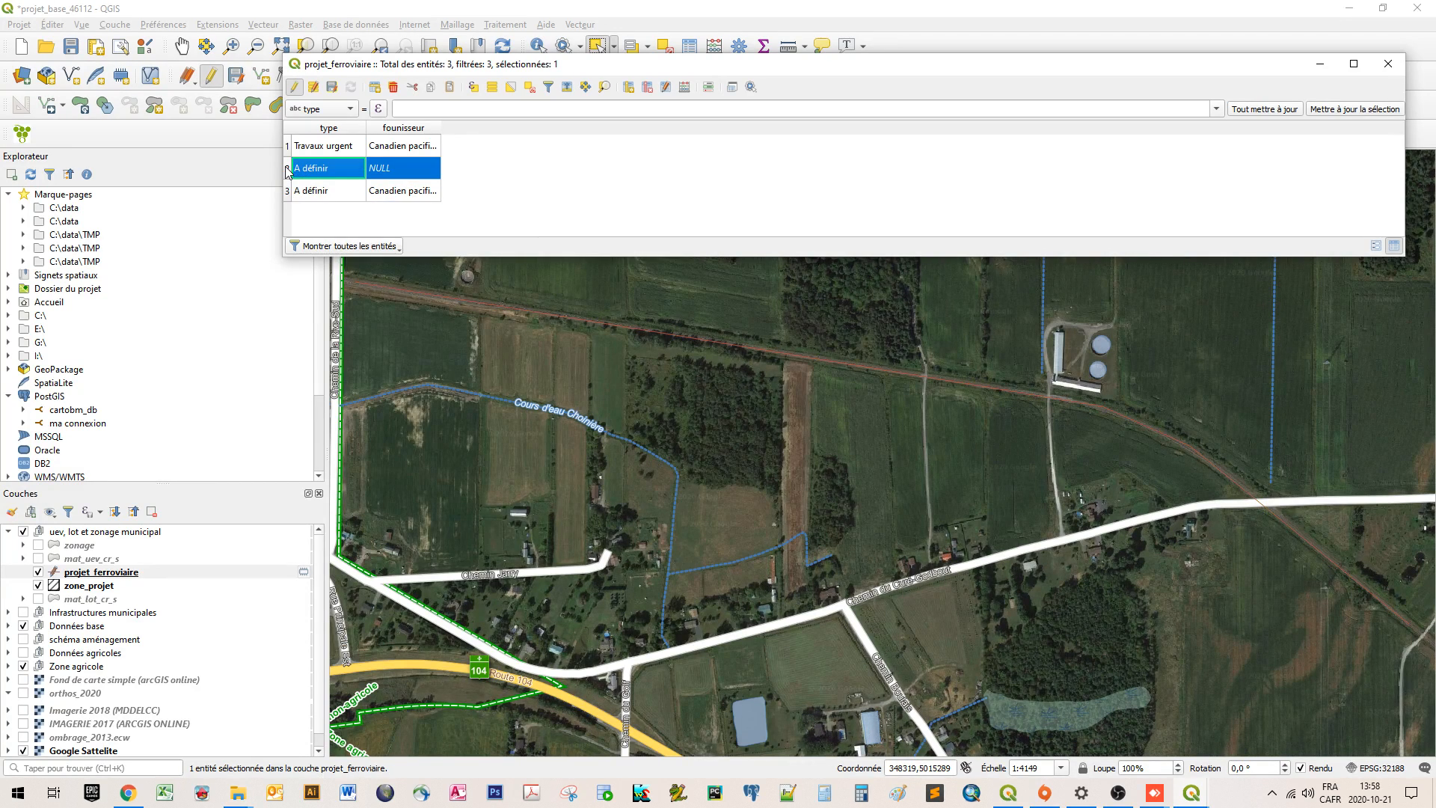
{"action": "right_click", "coordinate": [299, 163]}
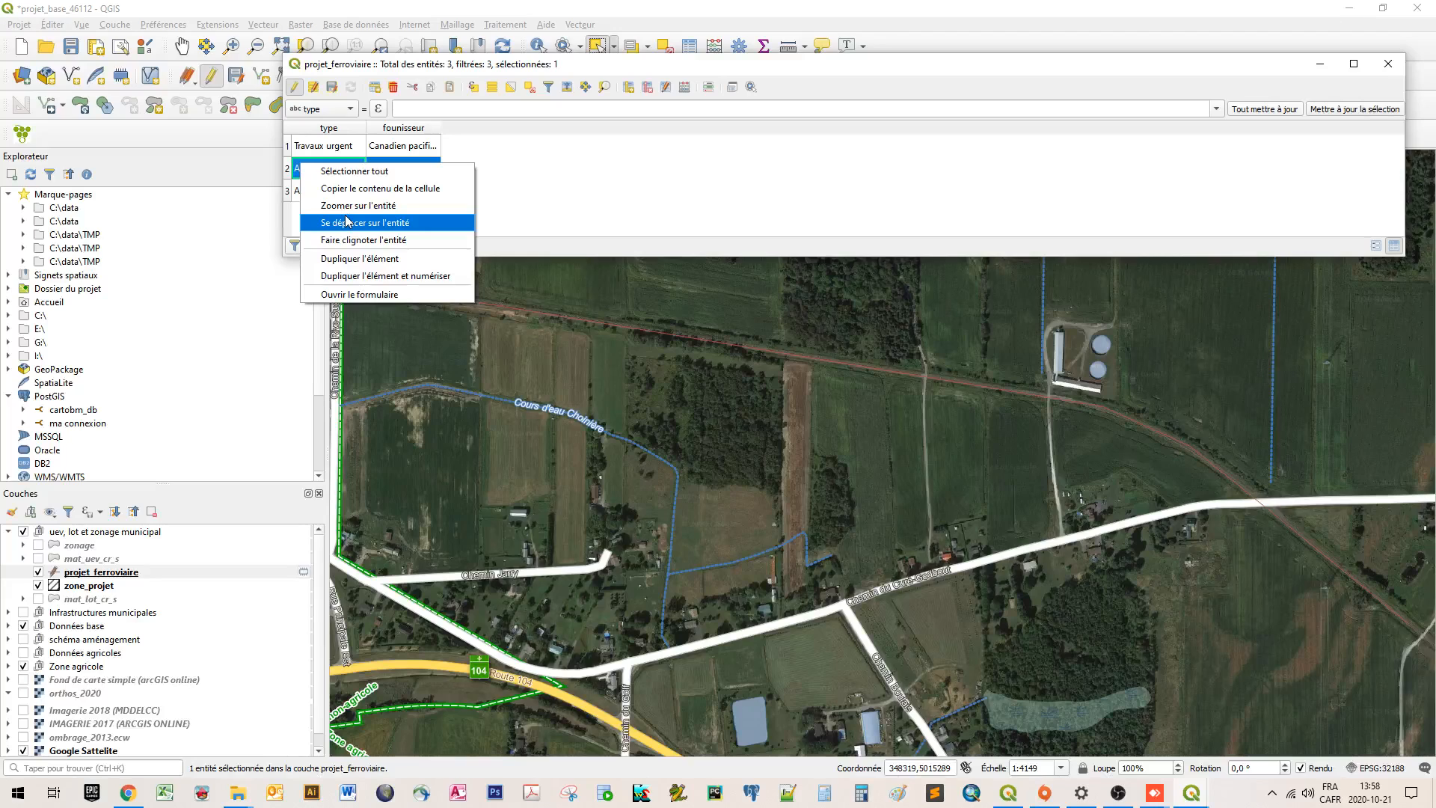
{"action": "left_click", "coordinate": [346, 216]}
{"action": "left_click_drag", "start_coordinate": [745, 70], "coordinate": [645, 198]}
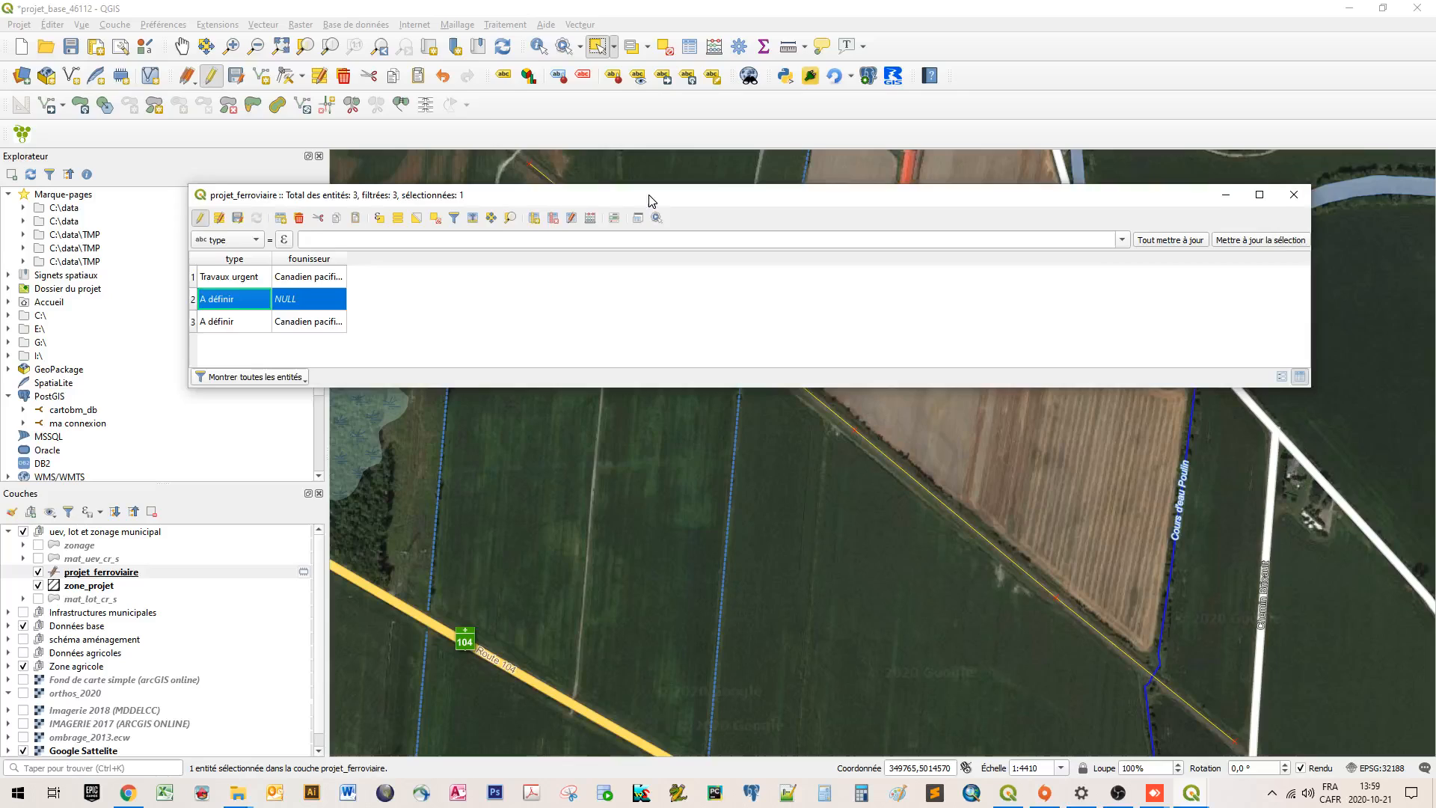
{"action": "double_click", "coordinate": [296, 294]}
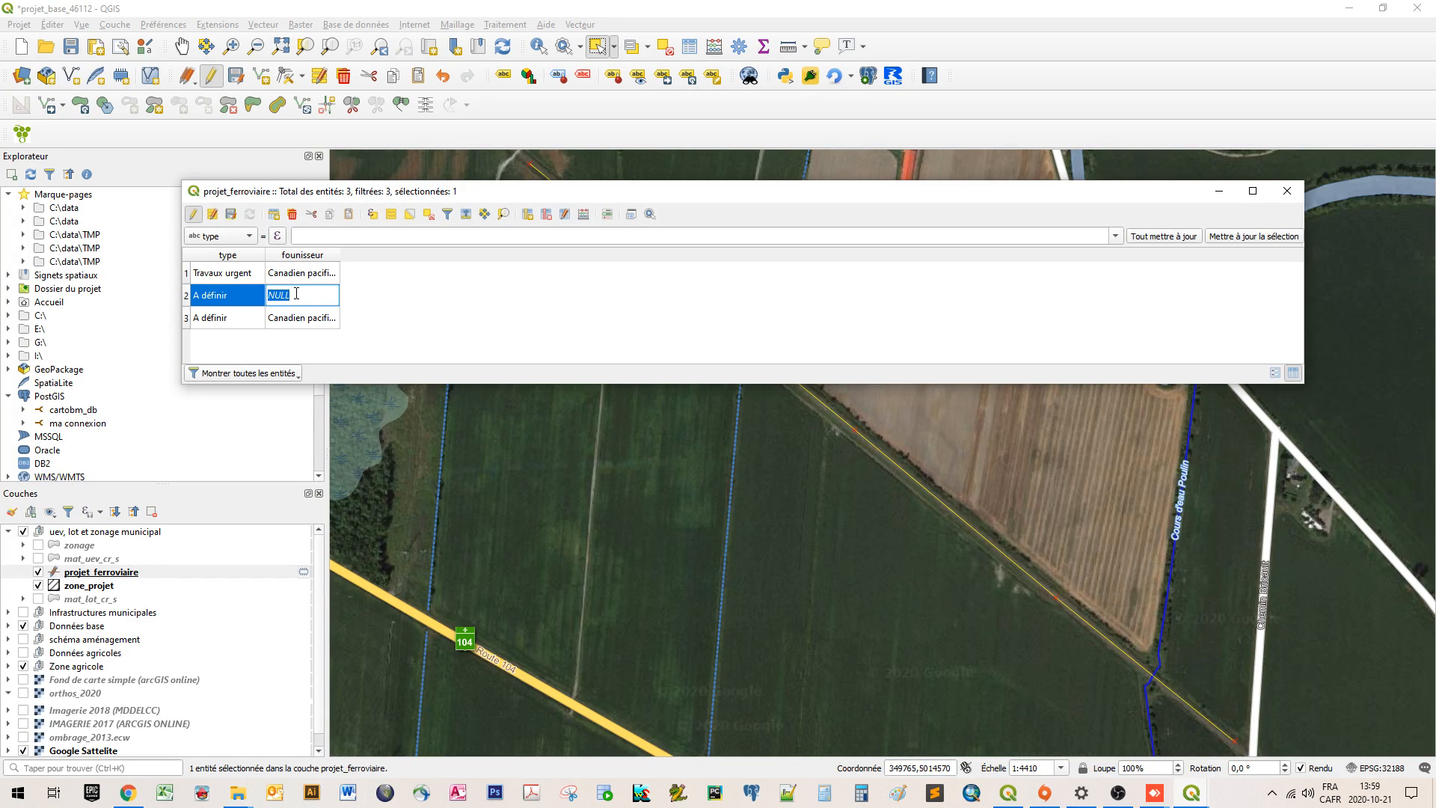
{"action": "type", "text": "Via Rail"}
{"action": "left_click", "coordinate": [537, 334]}
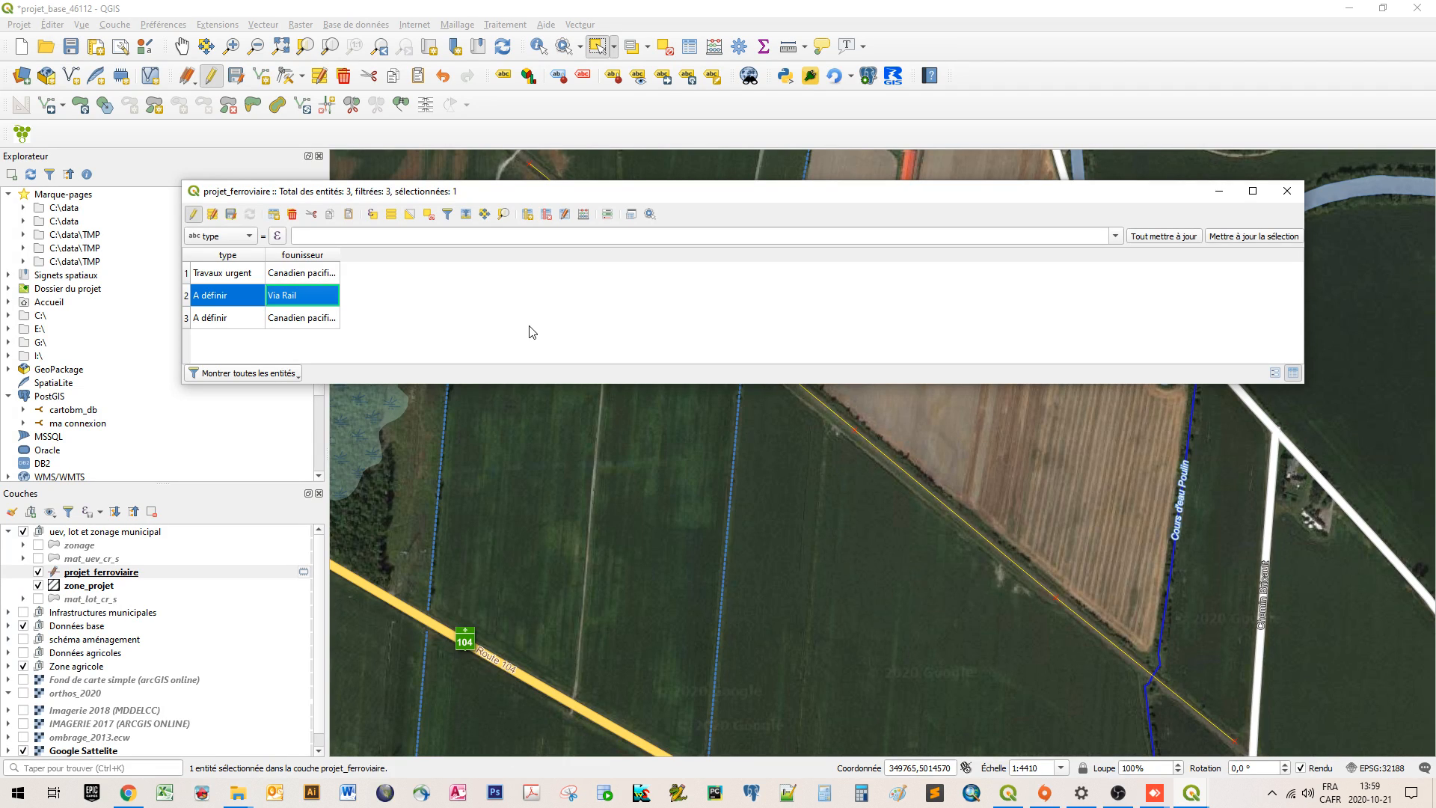
Step: Stop editing, save the projet_ferroviaire attribute changes and close the attribute table
{"action": "left_click", "coordinate": [193, 214]}
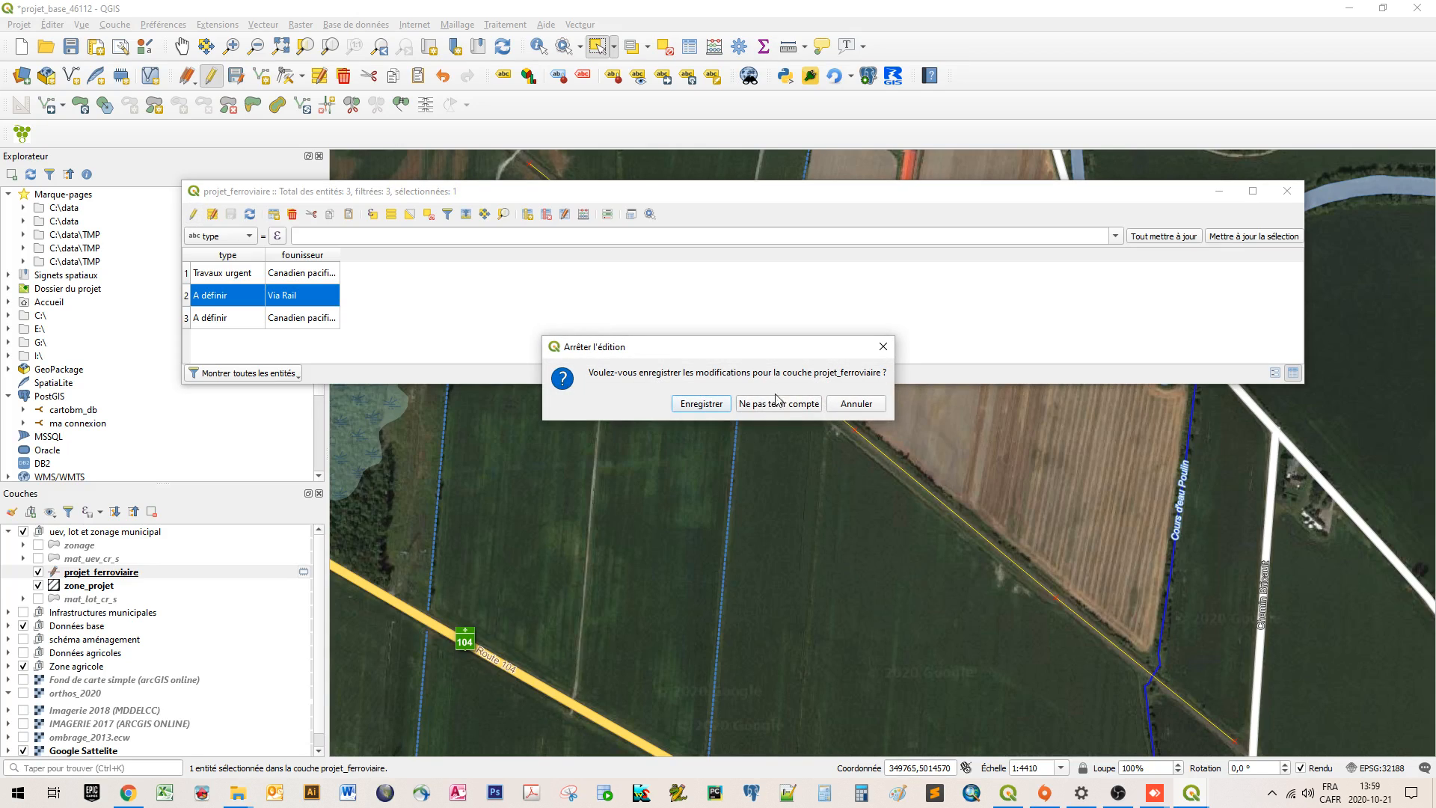
{"action": "left_click", "coordinate": [722, 406]}
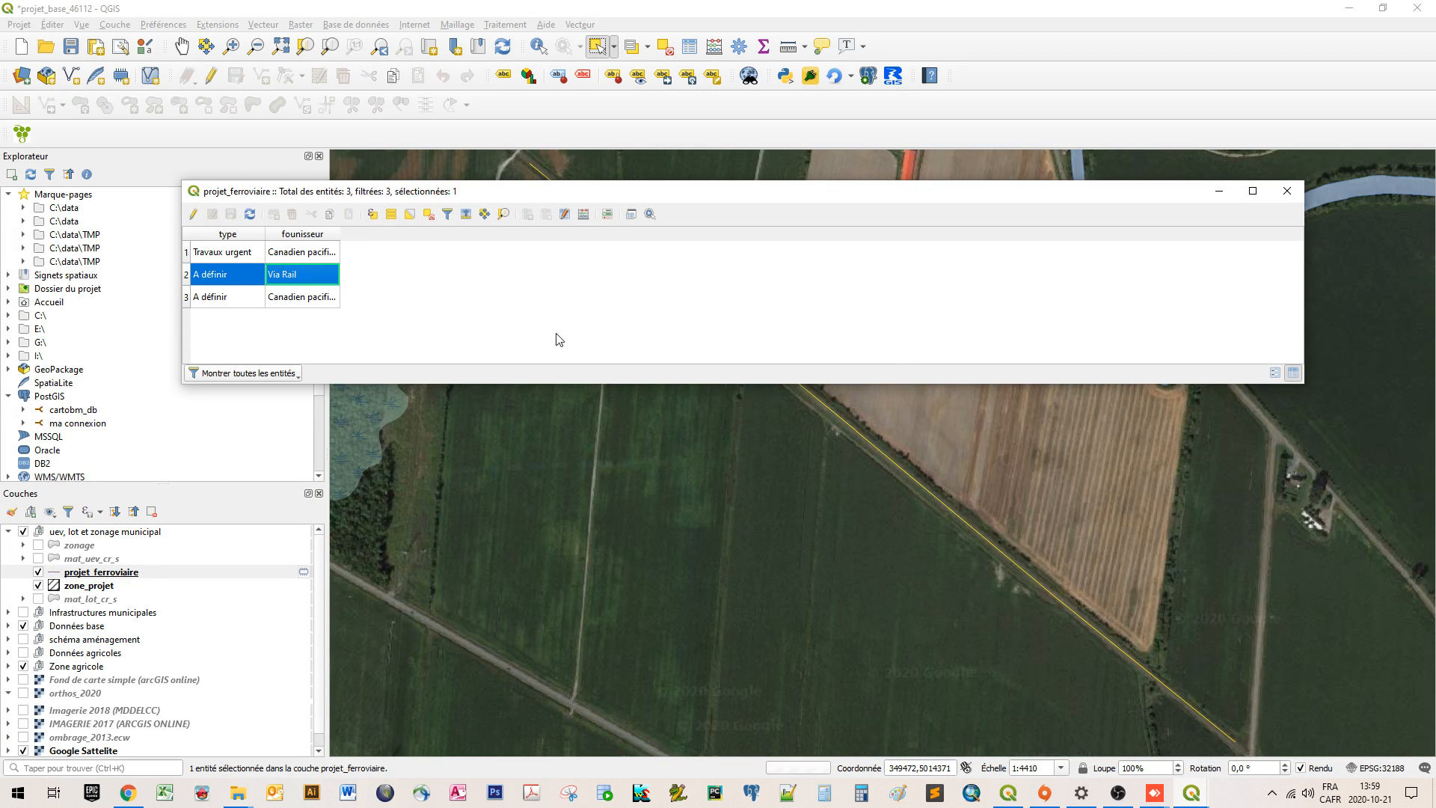
{"action": "left_click", "coordinate": [1287, 193]}
Step: Open the feature export settings for the projet_ferroviaire layer and set the format to ESRI Shapefile
{"action": "scroll", "coordinate": [671, 385], "scroll_direction": "down", "scroll_amount": 2}
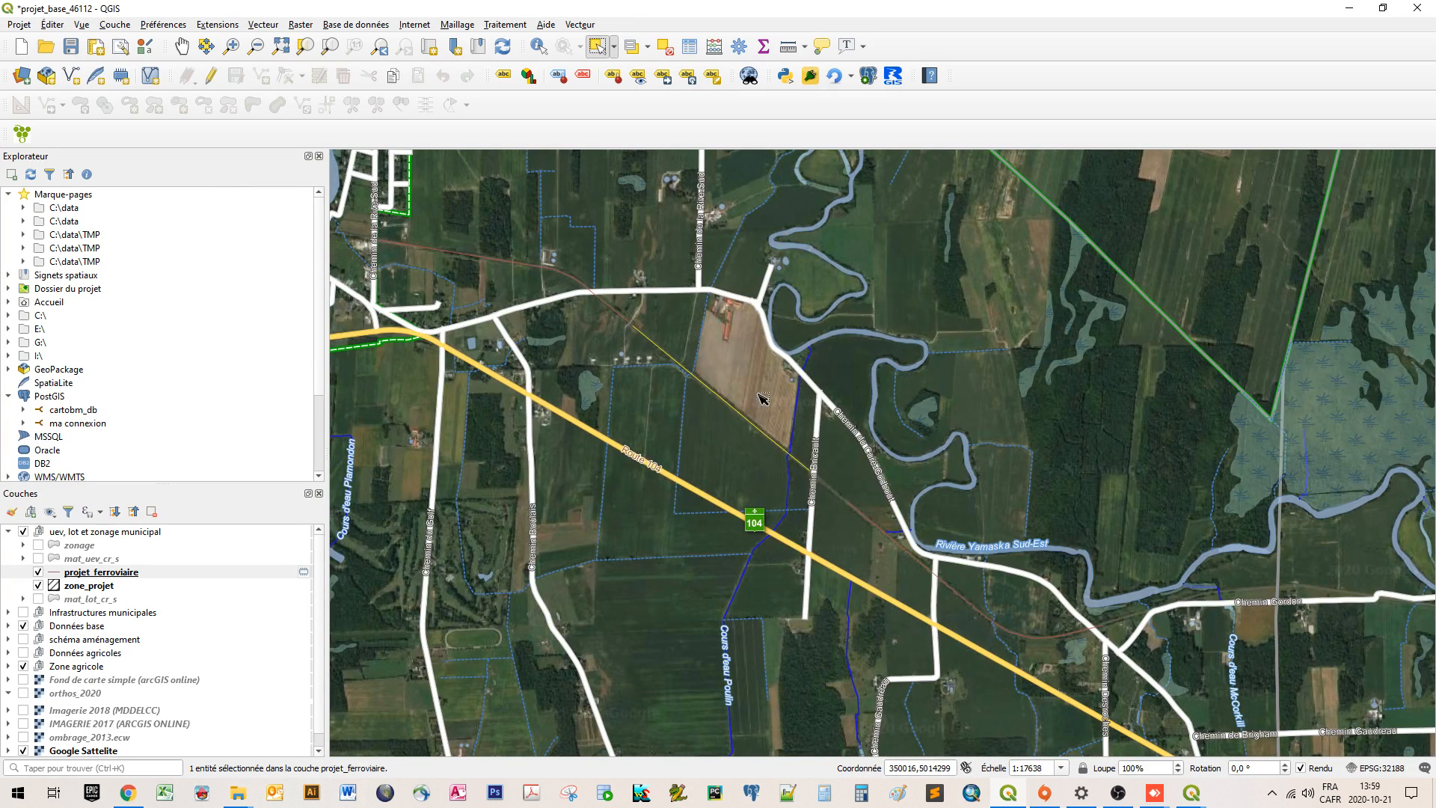
{"action": "left_click_drag", "start_coordinate": [494, 306], "coordinate": [838, 460]}
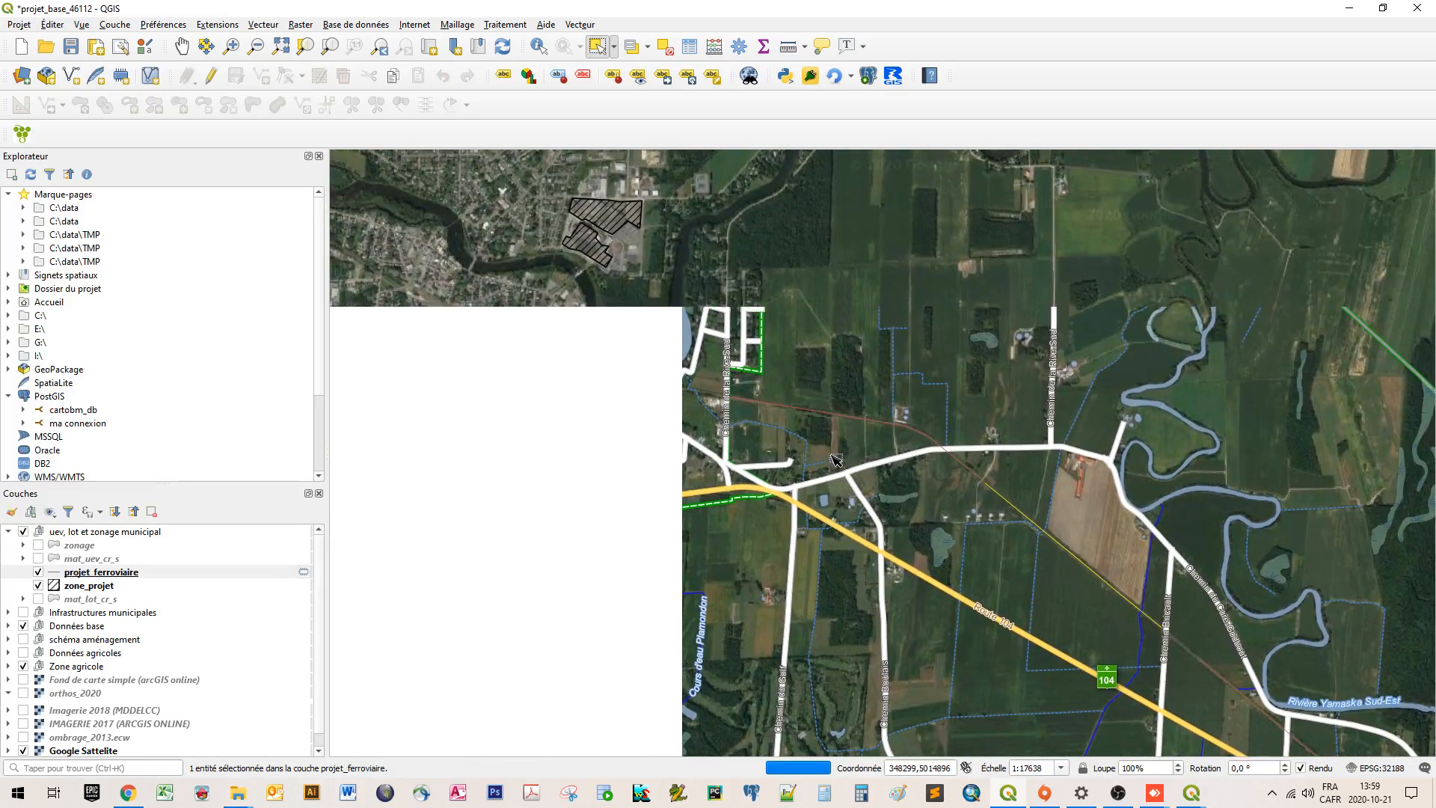
{"action": "left_click_drag", "start_coordinate": [1012, 573], "coordinate": [799, 475]}
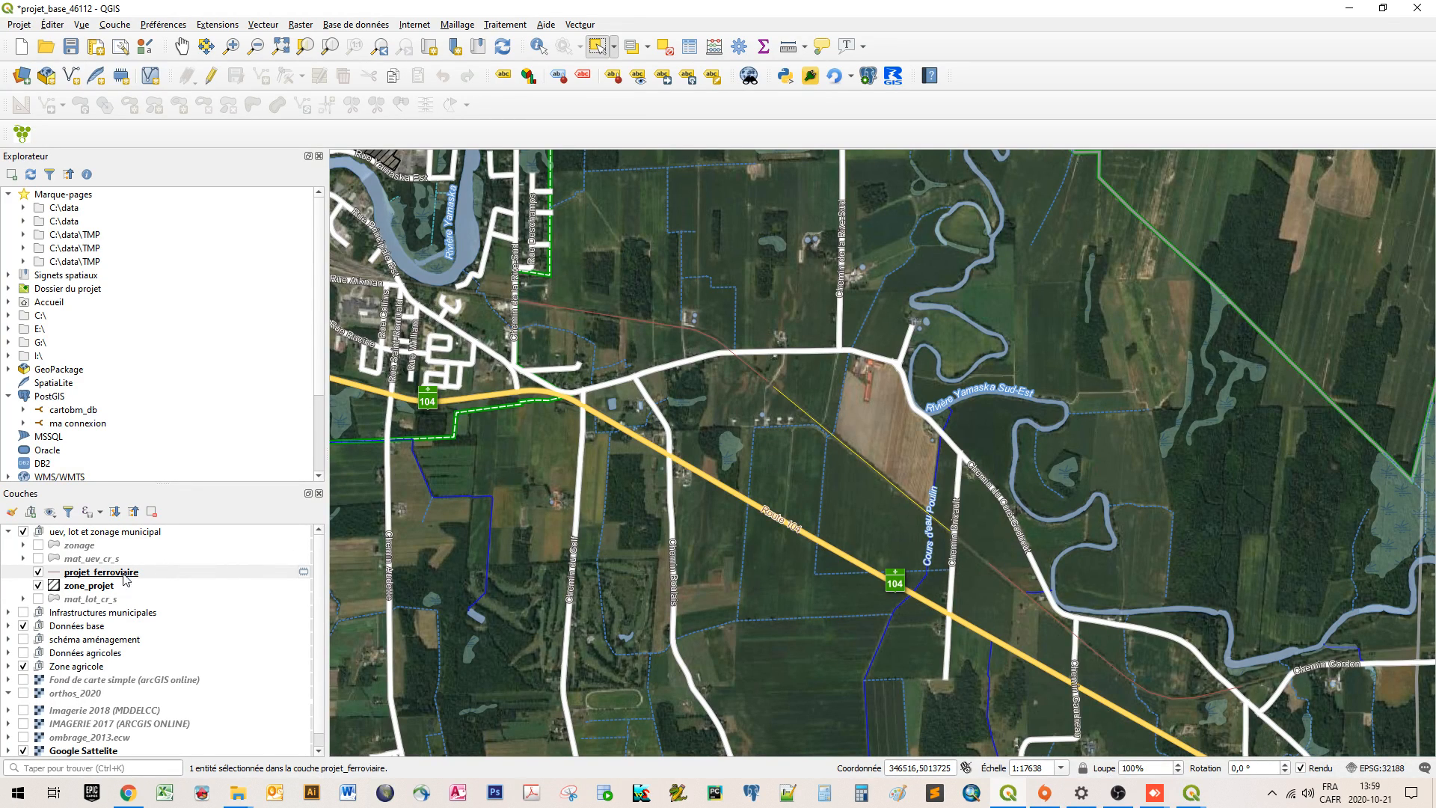
{"action": "left_click", "coordinate": [80, 574]}
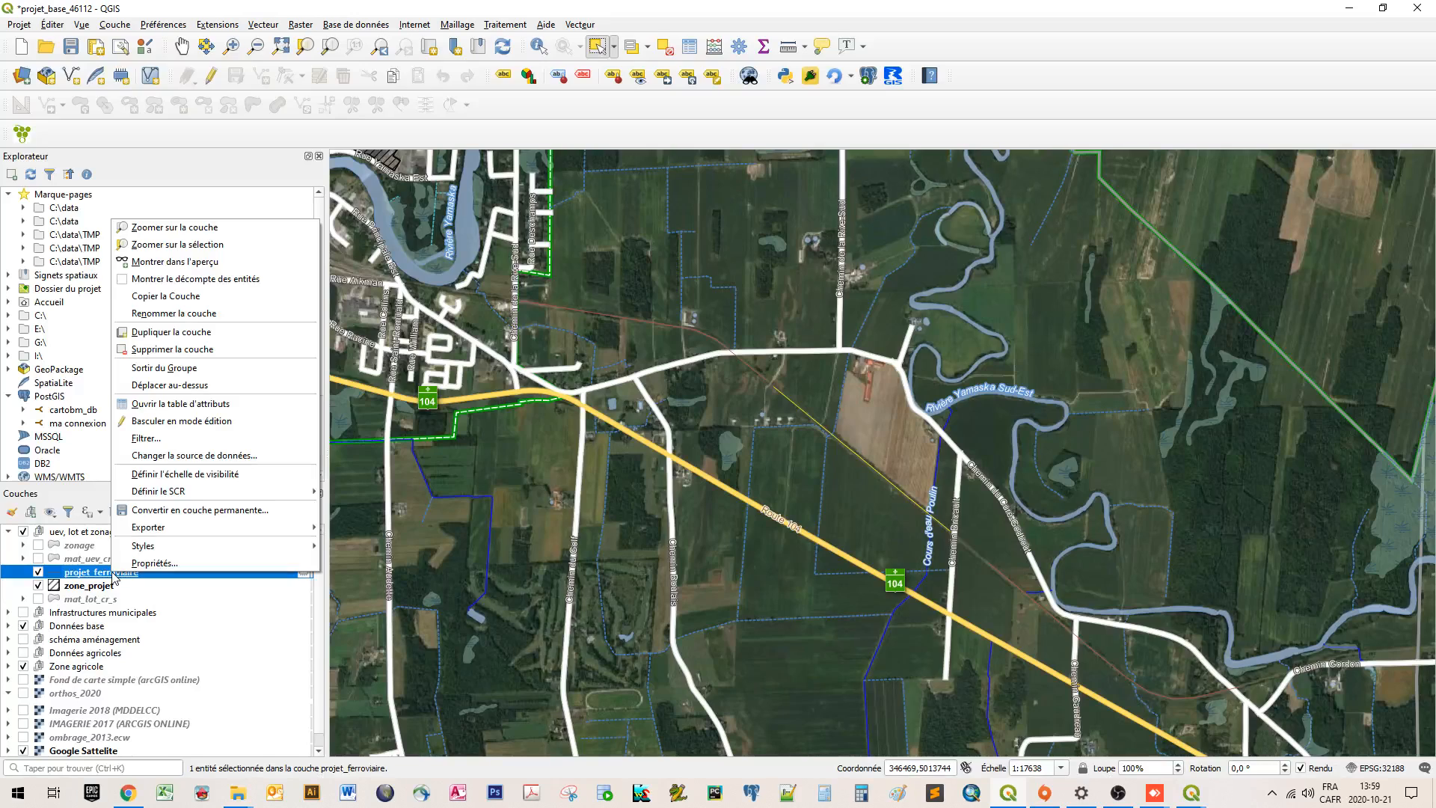
{"action": "mouse_move", "coordinate": [202, 534]}
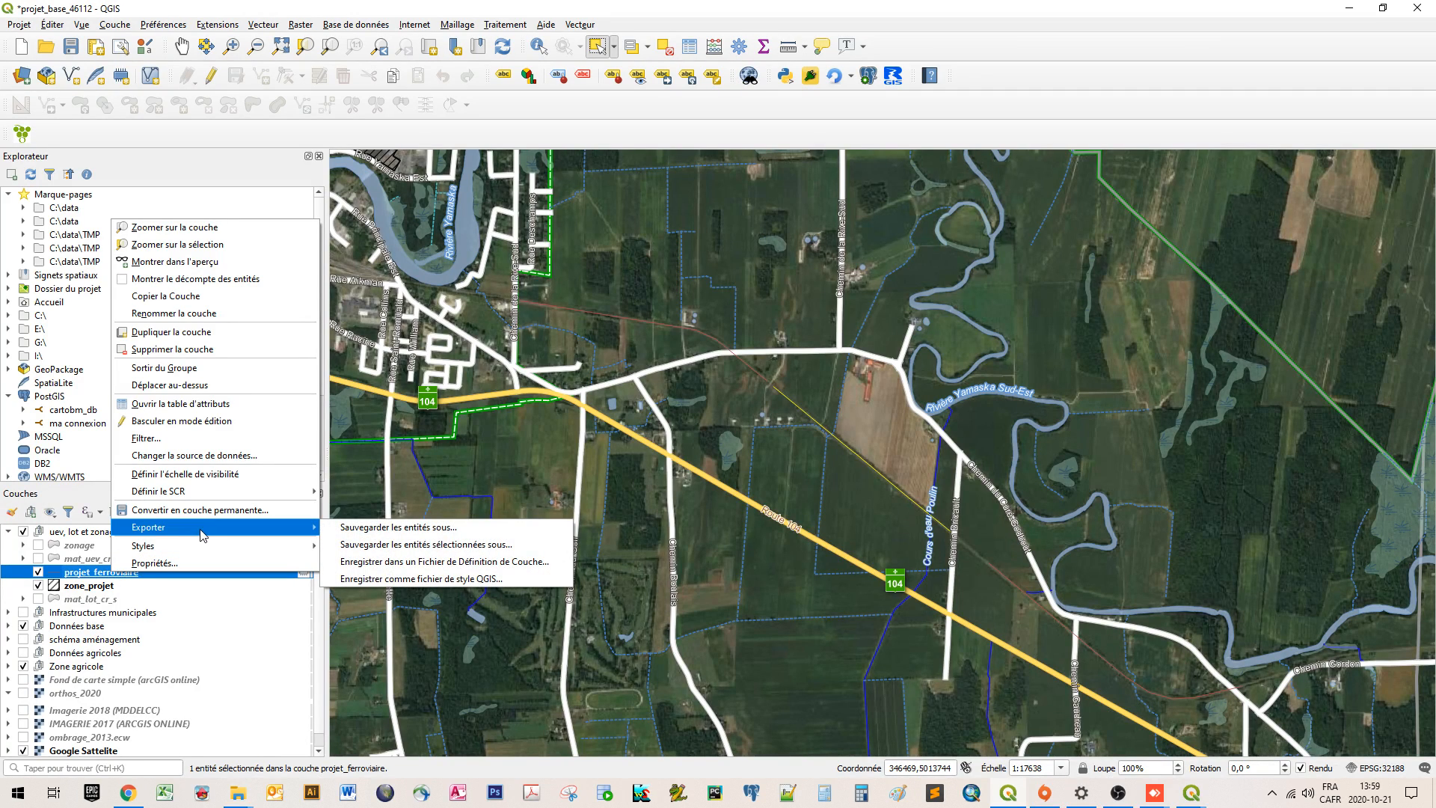
{"action": "left_click", "coordinate": [433, 532]}
{"action": "left_click", "coordinate": [648, 143]}
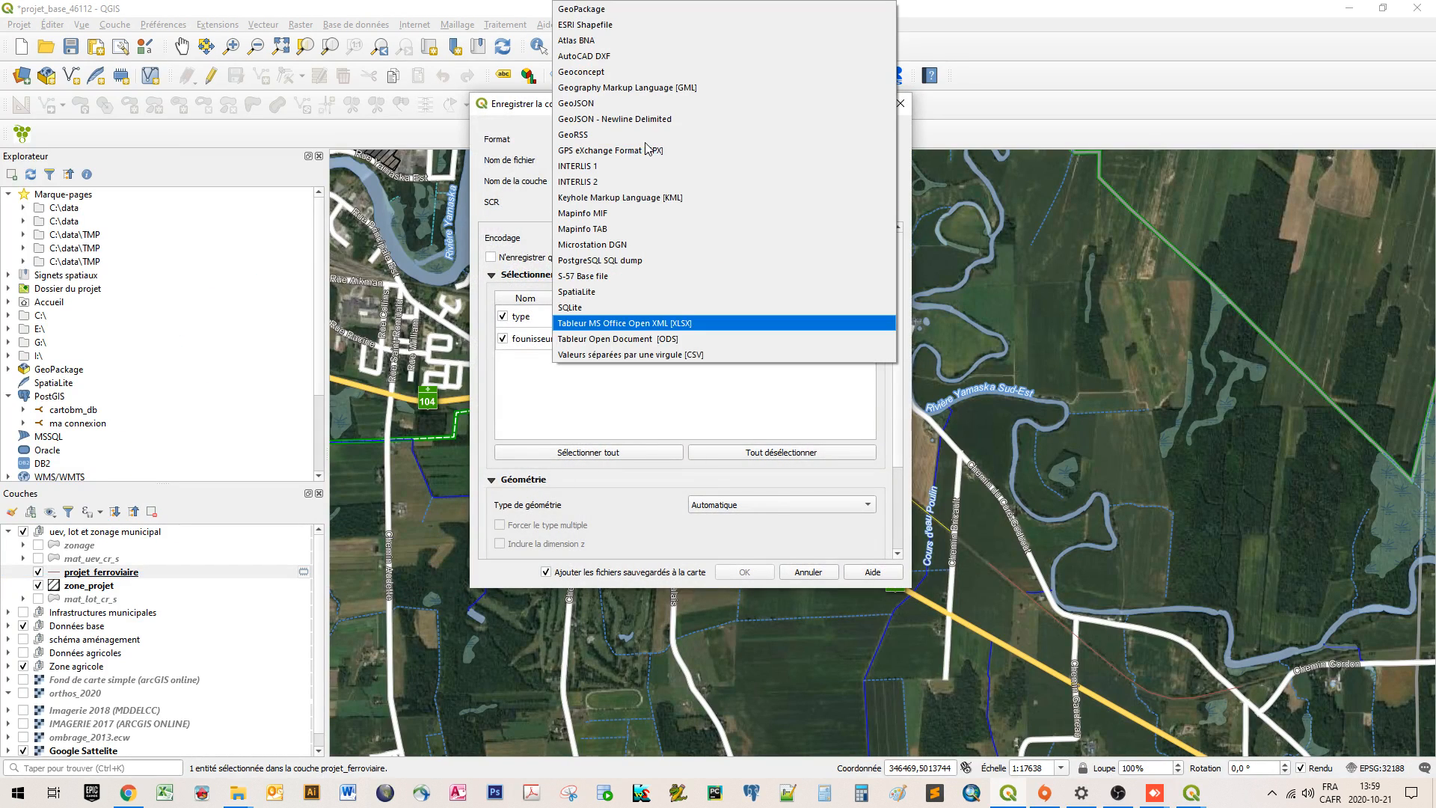
{"action": "left_click", "coordinate": [592, 24]}
Step: Name the output file travaux_voie_ferree in the Documents folder and export the layer with both attribute fields
{"action": "left_click", "coordinate": [888, 159]}
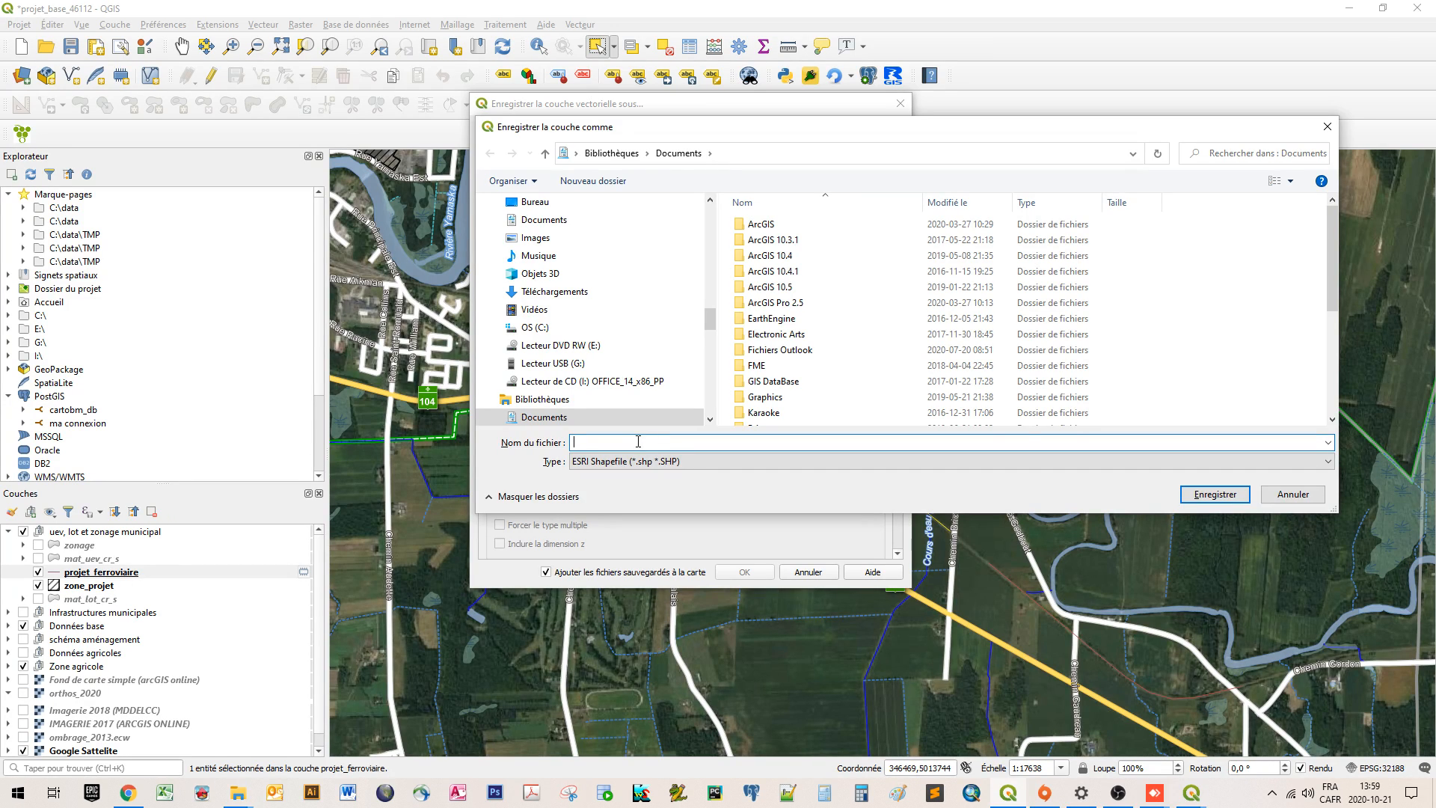
{"action": "type", "text": "travaux_voie_ferree"}
{"action": "left_click", "coordinate": [1215, 494]}
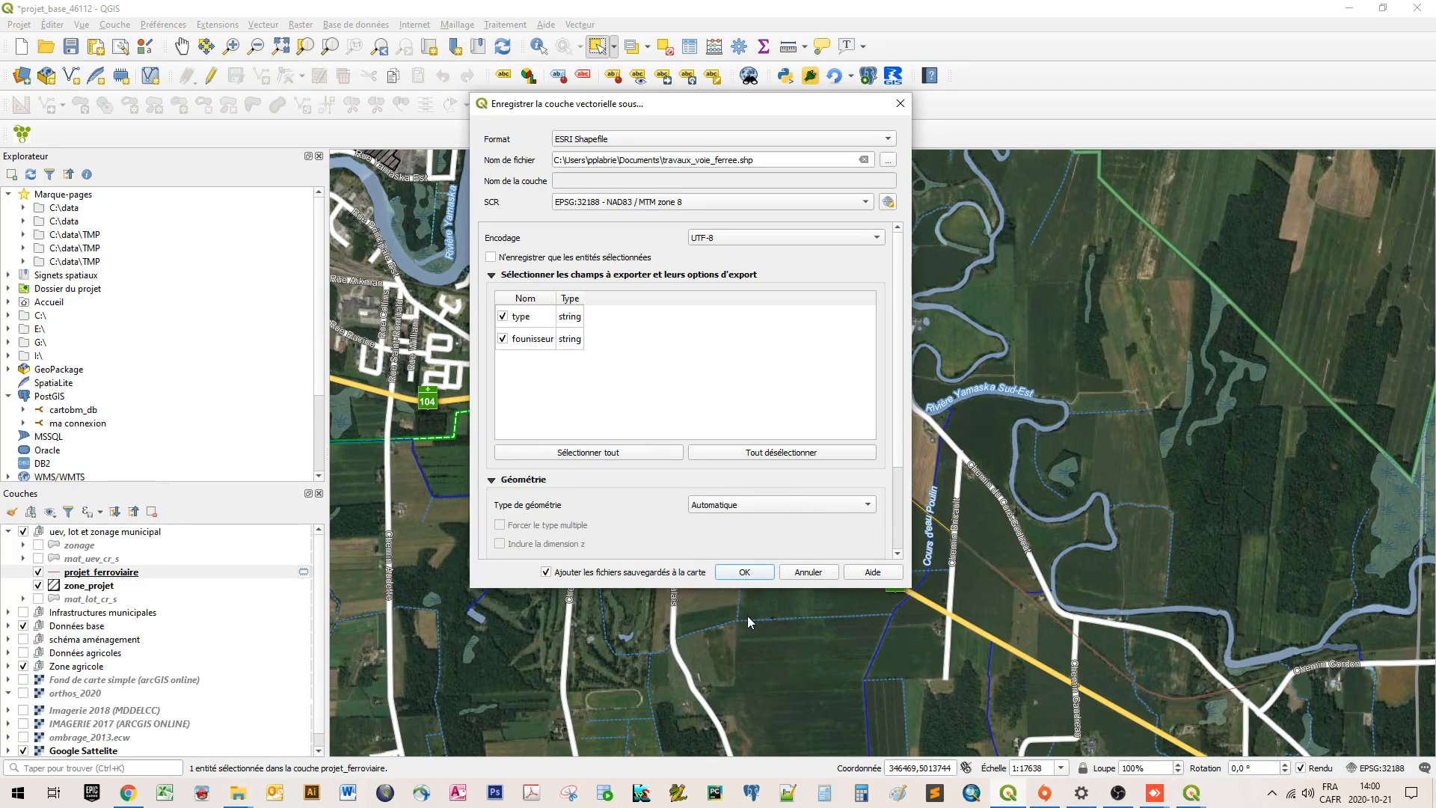
{"action": "left_click", "coordinate": [748, 573]}
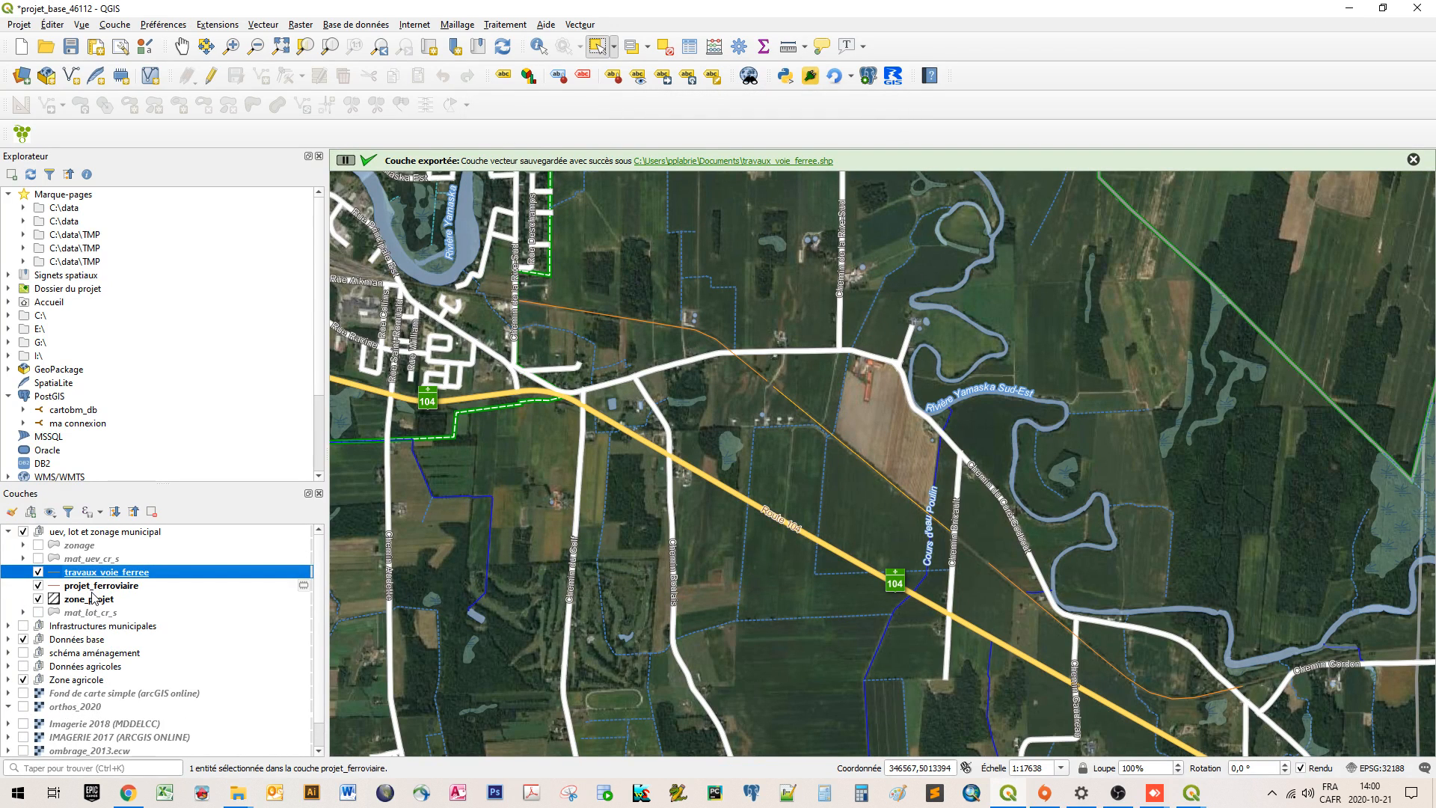
Step: Move the travaux_voie_ferree layer out of the 'uev, lot et zonage municipal' group
{"action": "key", "text": "Down"}
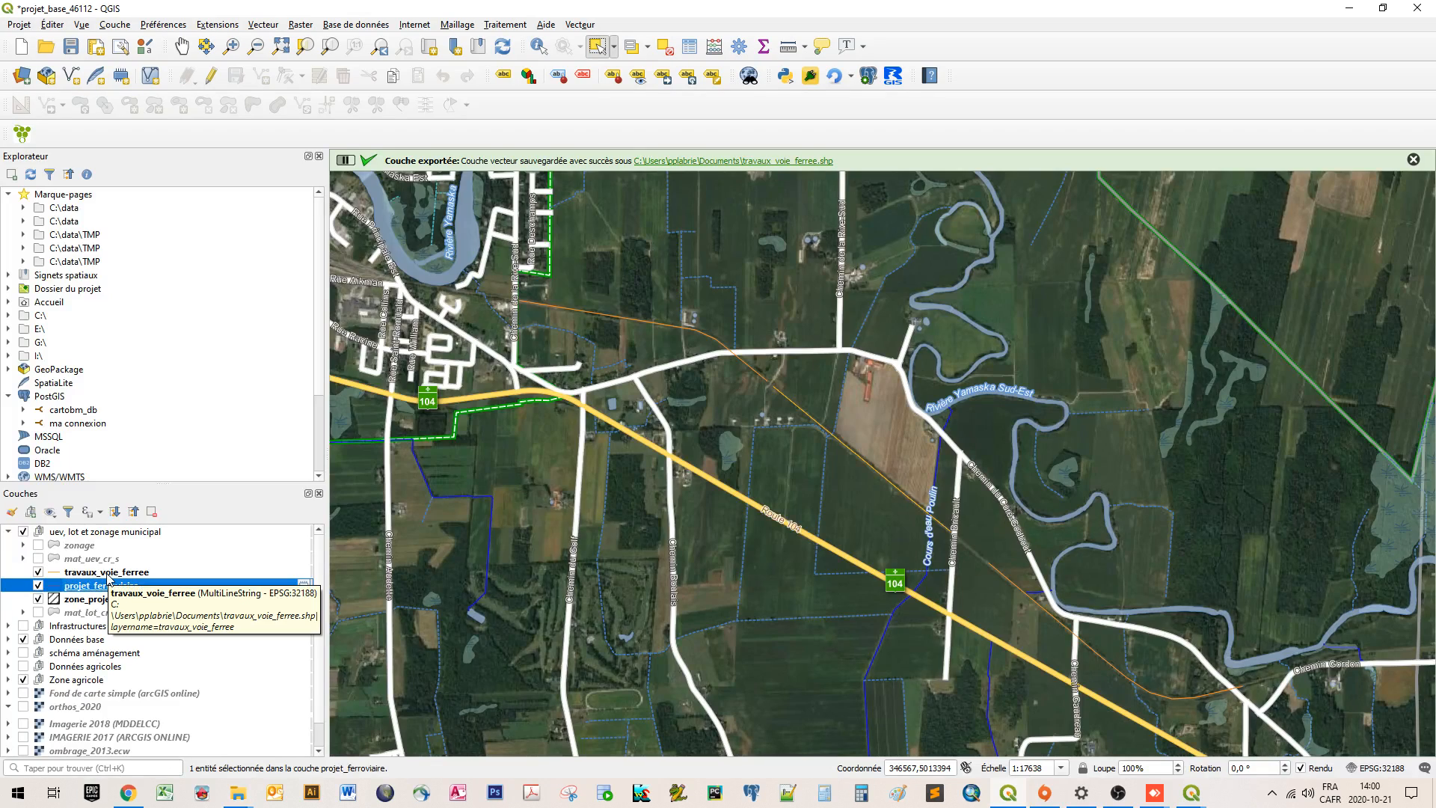
{"action": "right_click", "coordinate": [104, 577]}
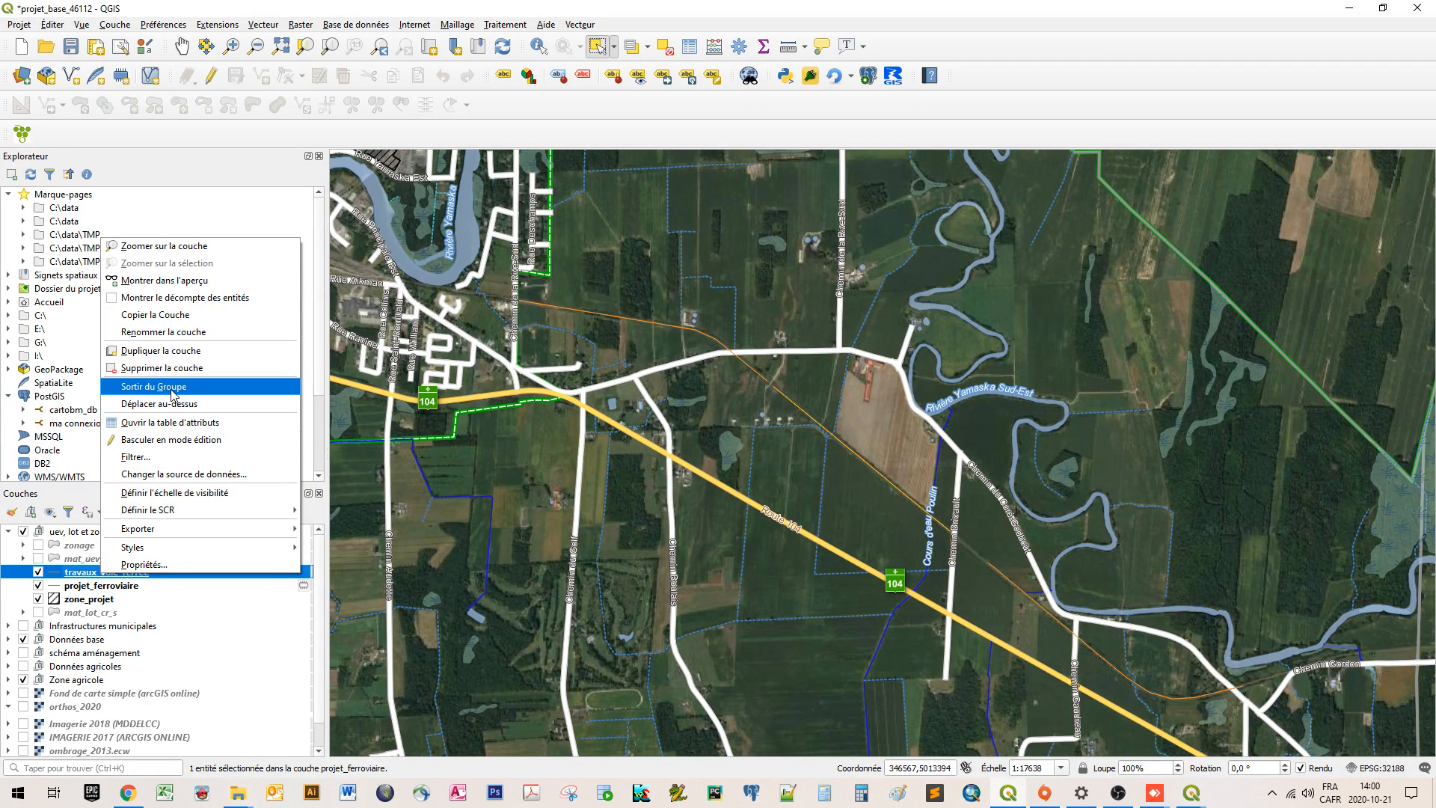
{"action": "left_click", "coordinate": [171, 392]}
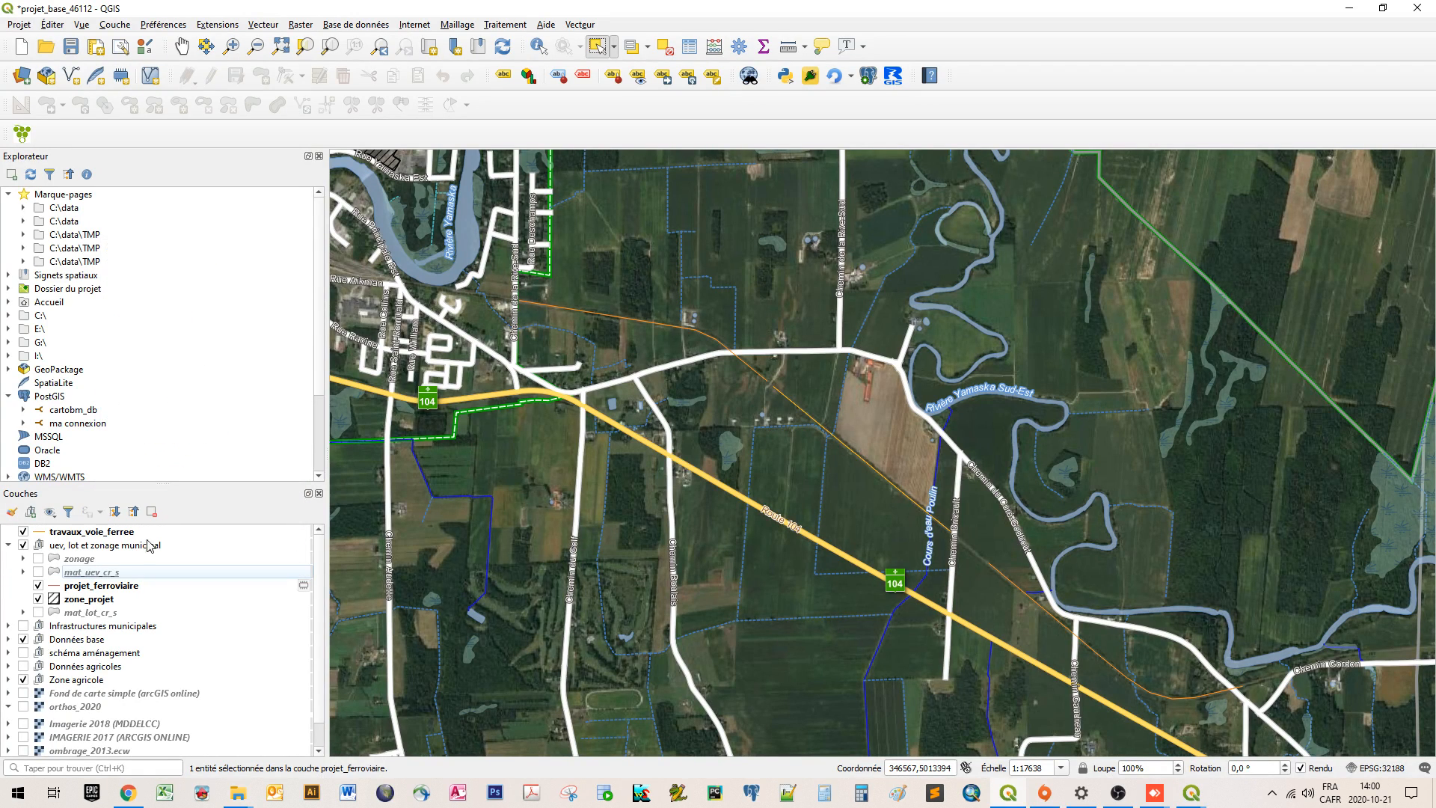
Step: Remove the travaux_voie_ferree layer from the project
{"action": "right_click", "coordinate": [86, 534]}
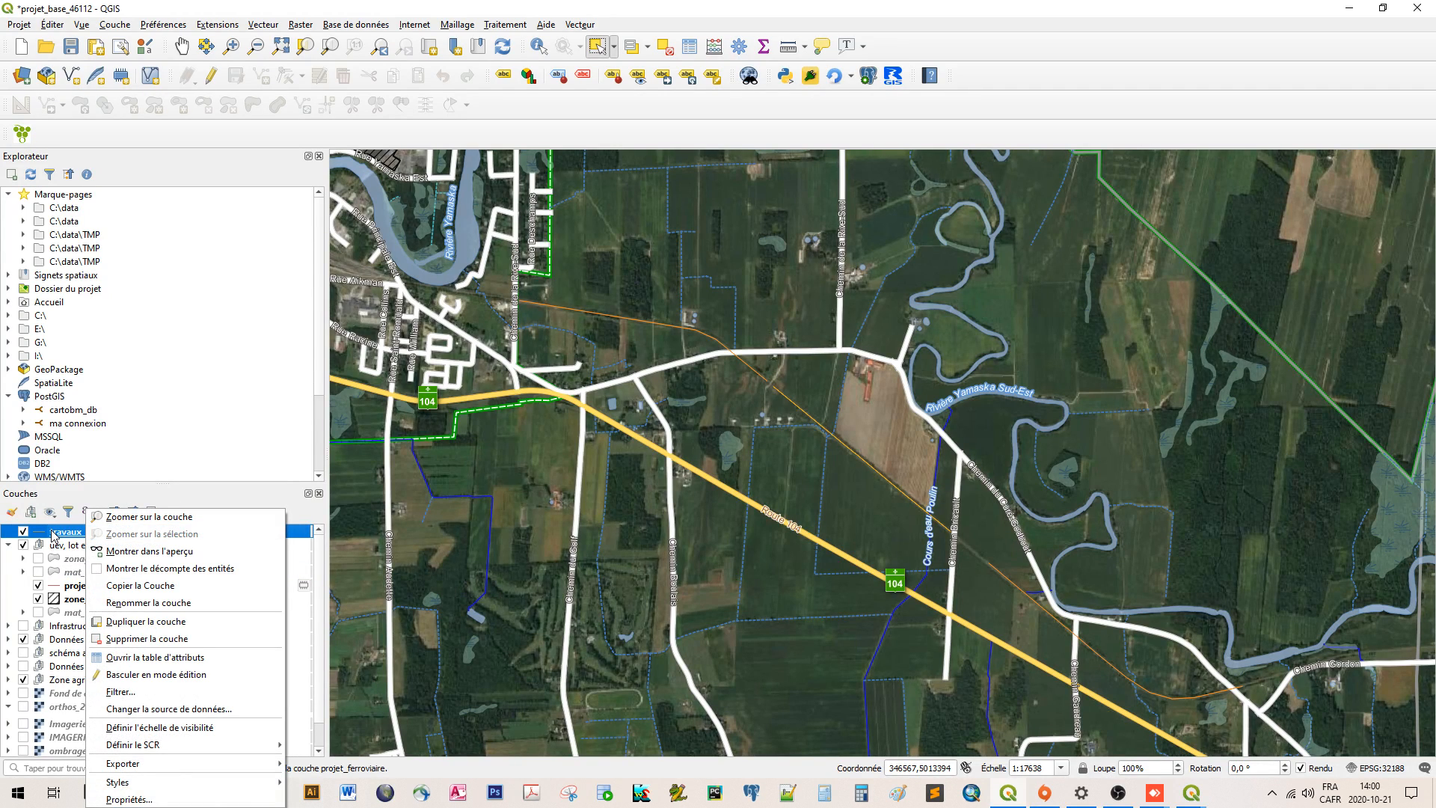
{"action": "left_click", "coordinate": [147, 640]}
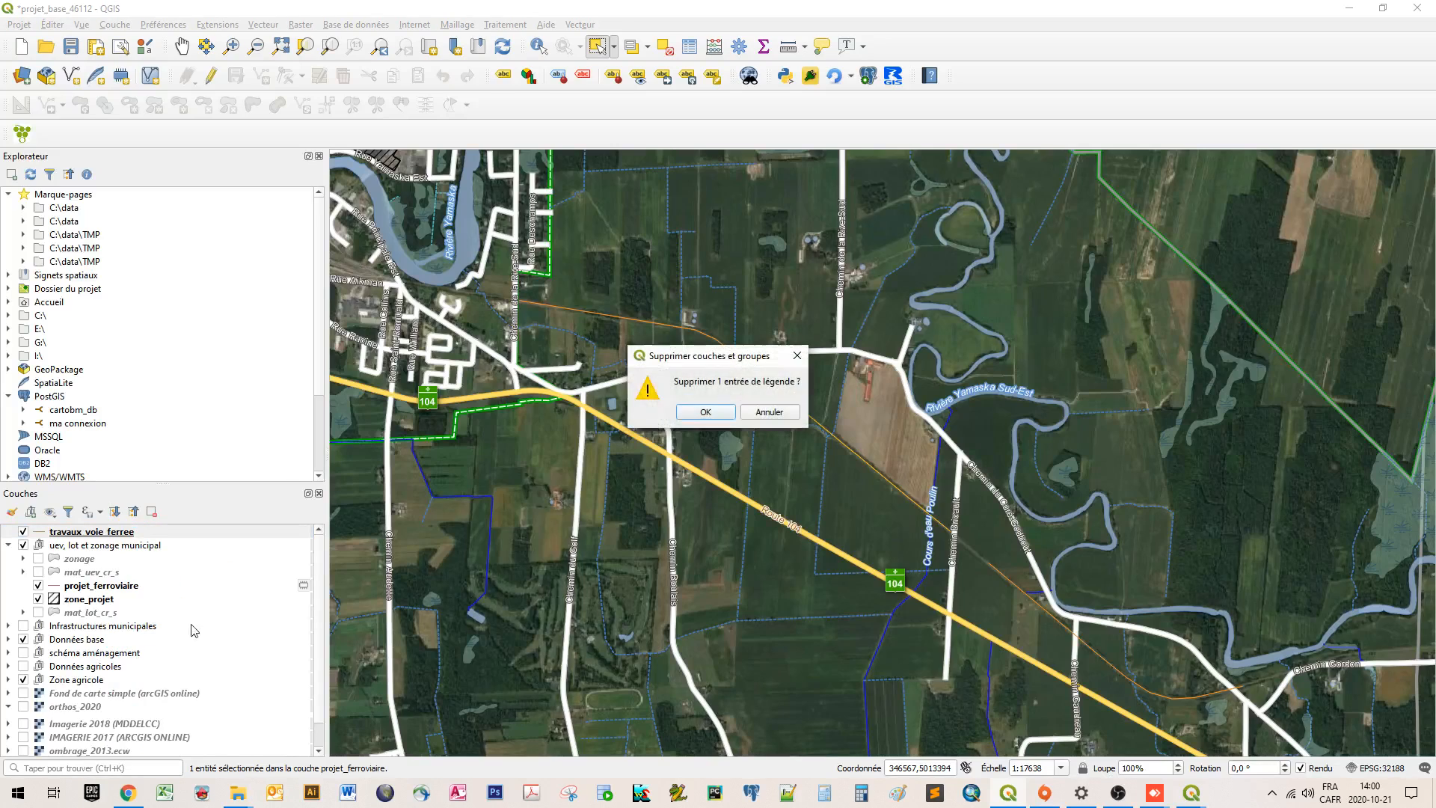
{"action": "left_click", "coordinate": [721, 413]}
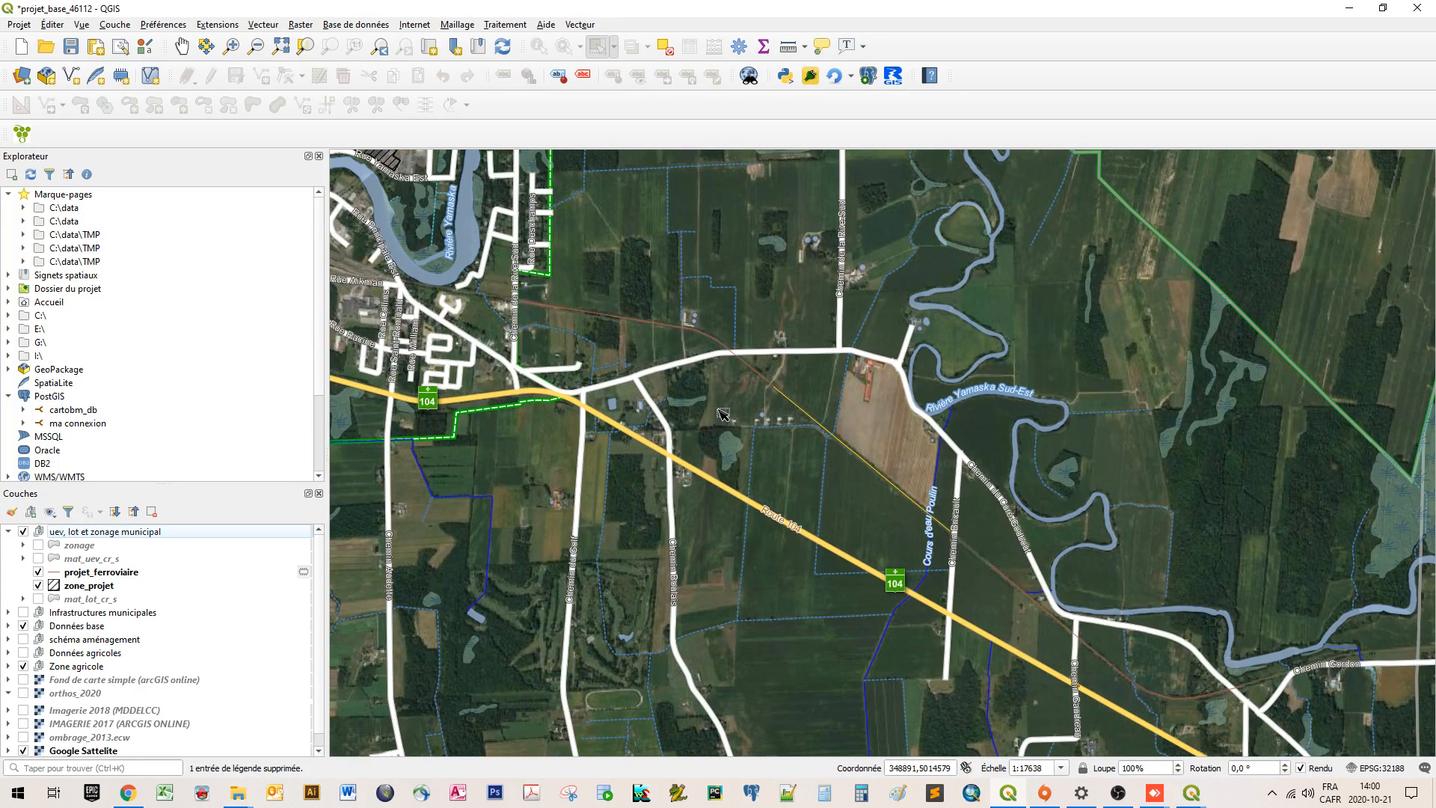